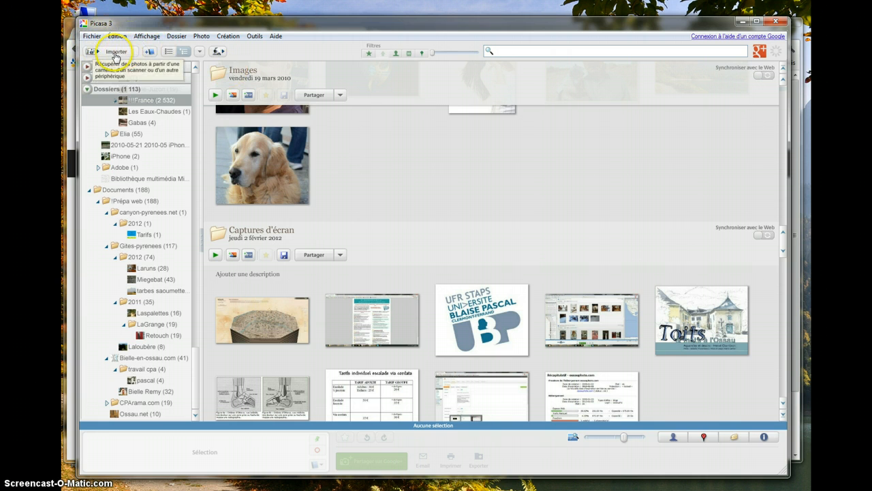
# Step: Start a photo import and choose to browse for a custom destination folder
pyautogui.click(116, 54)
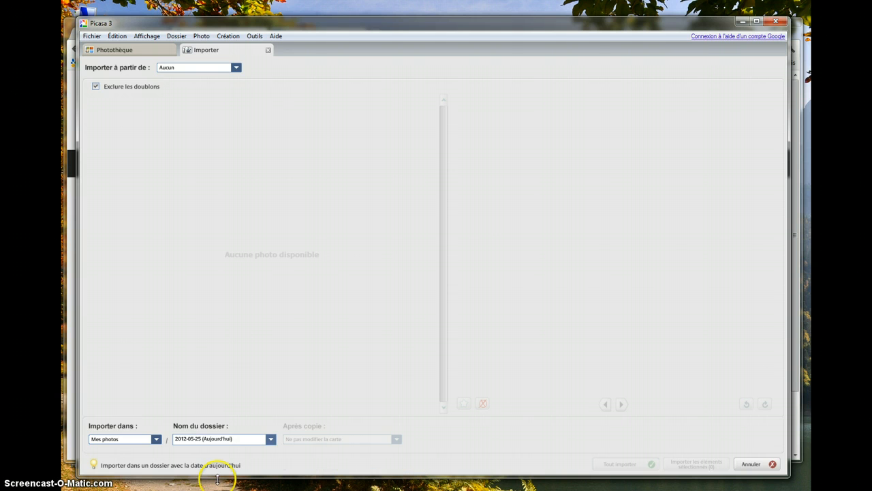
pyautogui.click(132, 440)
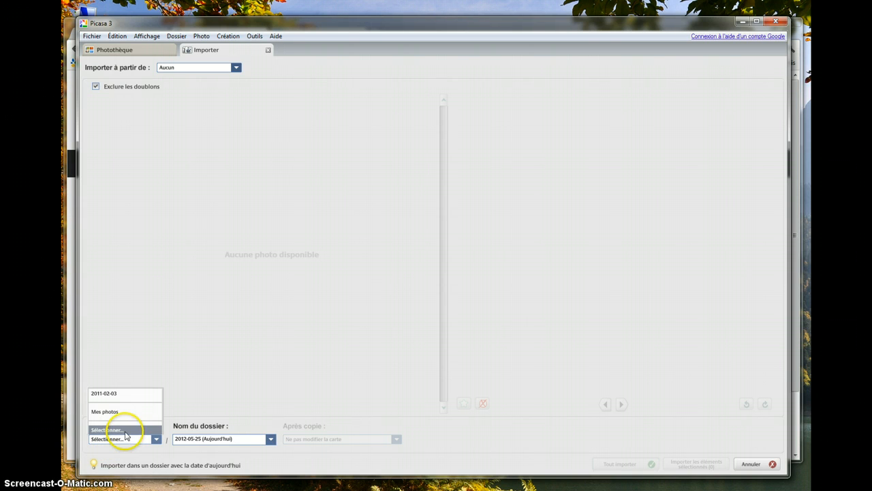
pyautogui.click(116, 430)
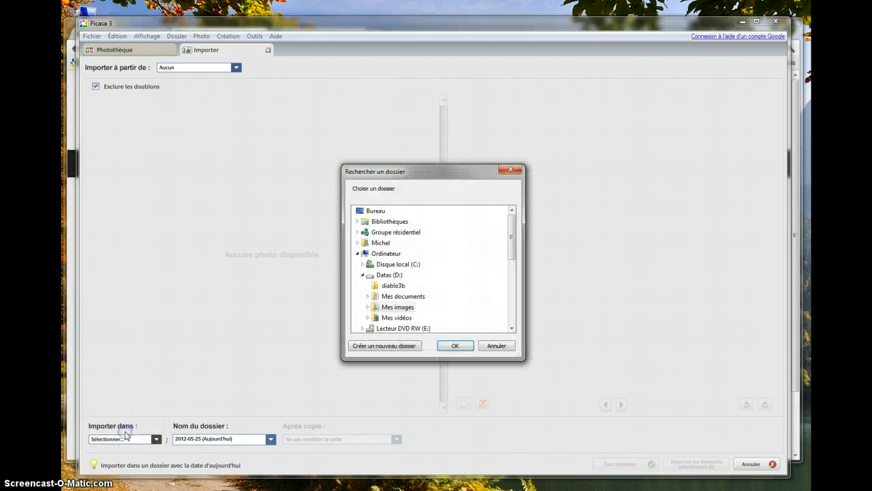
# Step: Set the import destination to the "pour video" subfolder inside Mes images > Scans > !!!Cartes postales
pyautogui.doubleClick(397, 307)
pyautogui.scroll(-1, 443, 254)
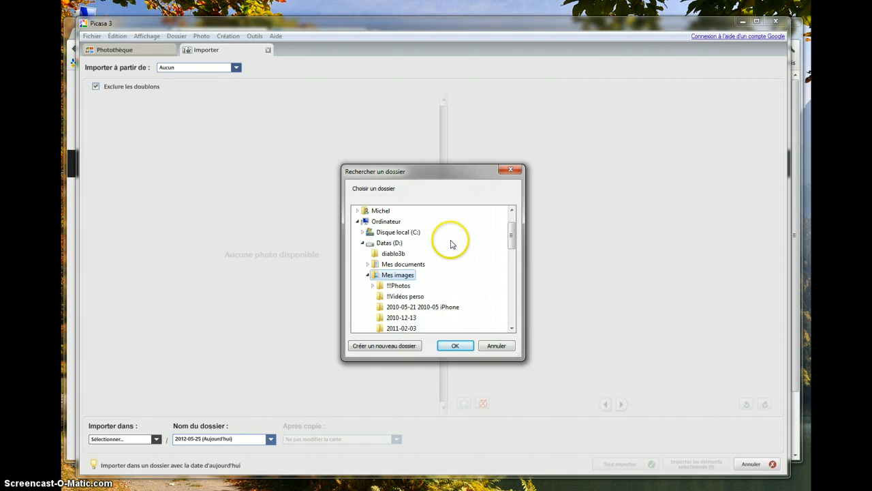
pyautogui.scroll(-2, 450, 245)
pyautogui.scroll(1, 450, 245)
pyautogui.scroll(-3, 451, 244)
pyautogui.scroll(-1, 450, 244)
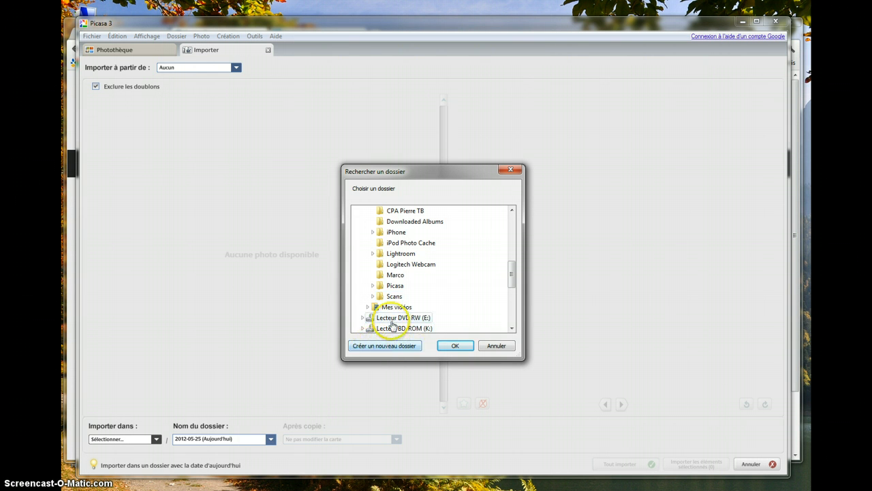
pyautogui.click(402, 300)
pyautogui.scroll(-1, 423, 266)
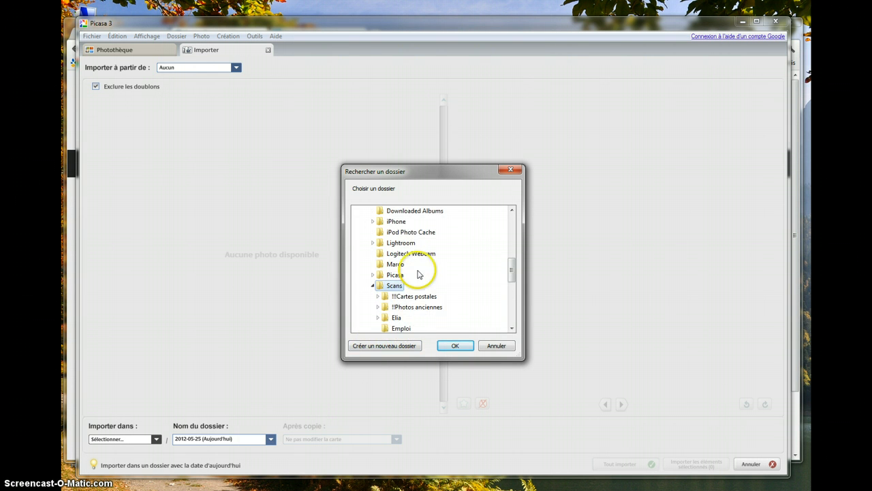
pyautogui.click(409, 298)
pyautogui.scroll(-1, 473, 263)
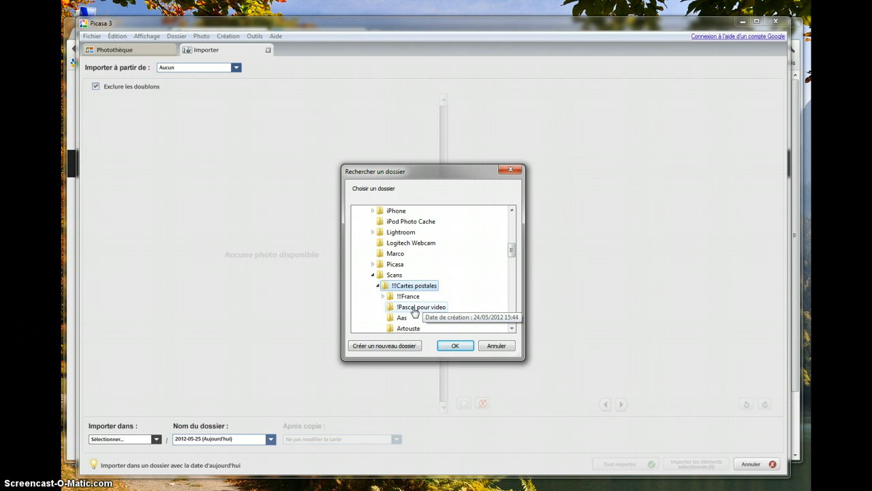
pyautogui.click(415, 308)
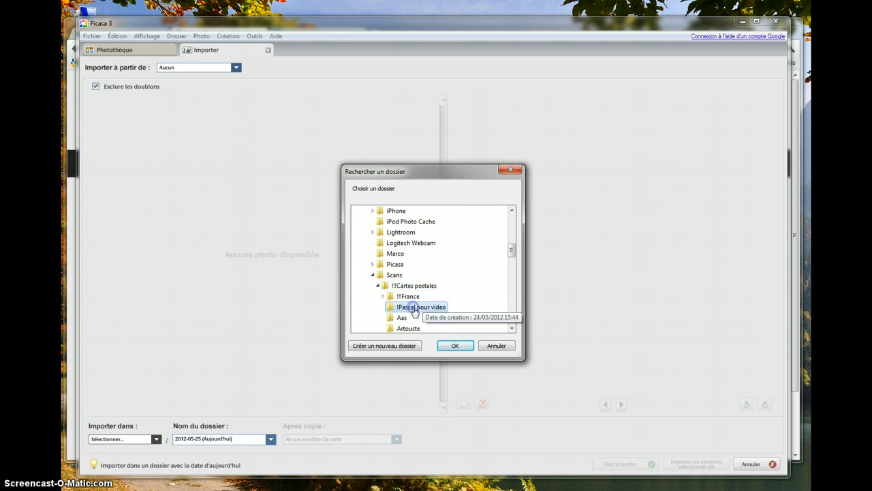
pyautogui.click(457, 348)
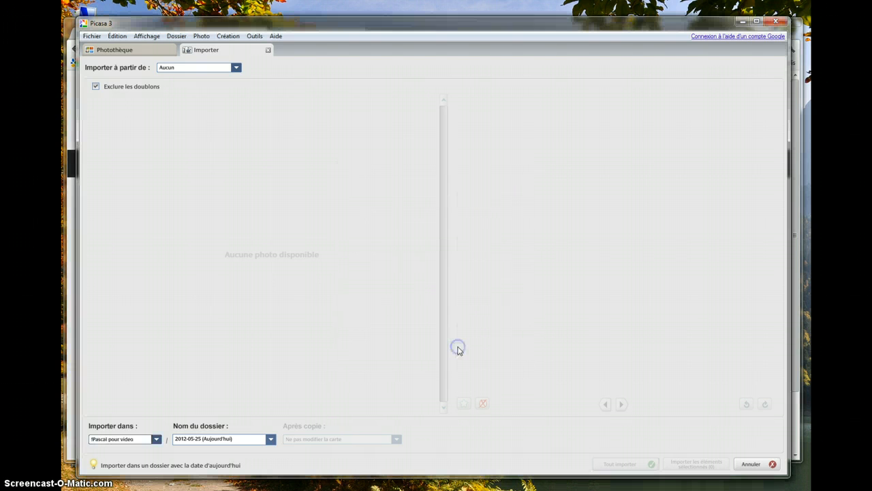
# Step: Give the import's new folder the custom title CPArama
pyautogui.click(189, 439)
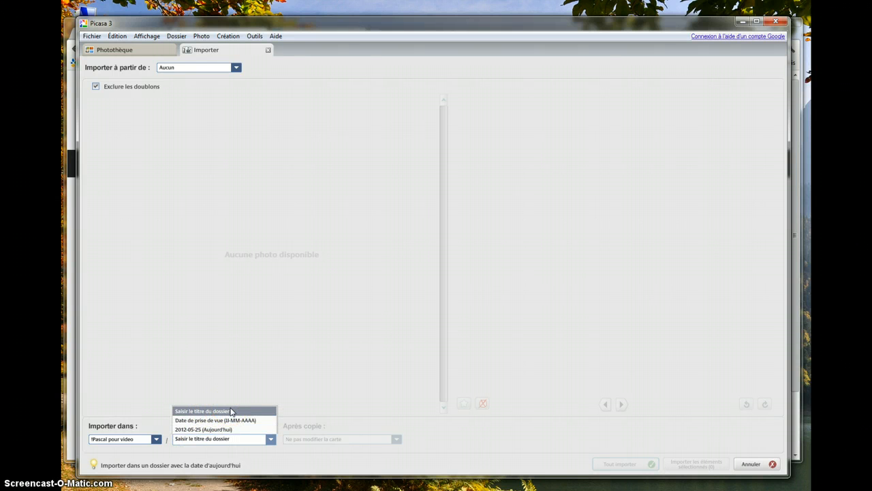
pyautogui.click(231, 412)
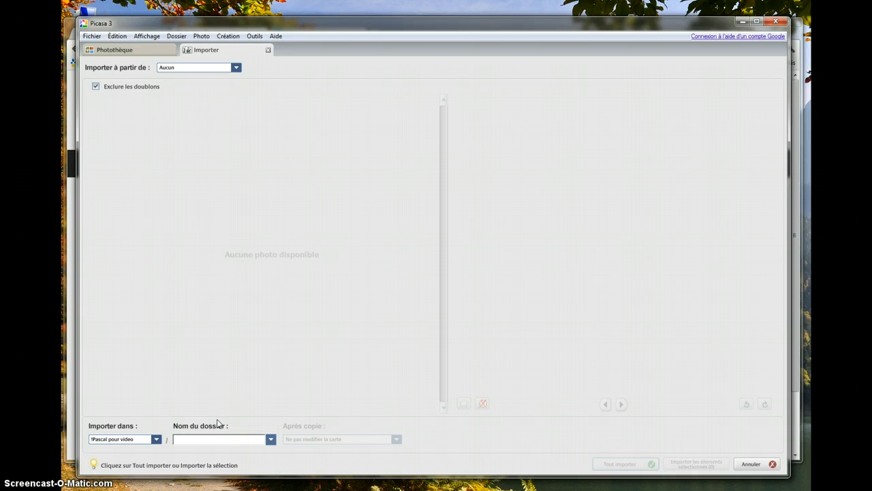
pyautogui.click(229, 438)
pyautogui.write('CPArama')
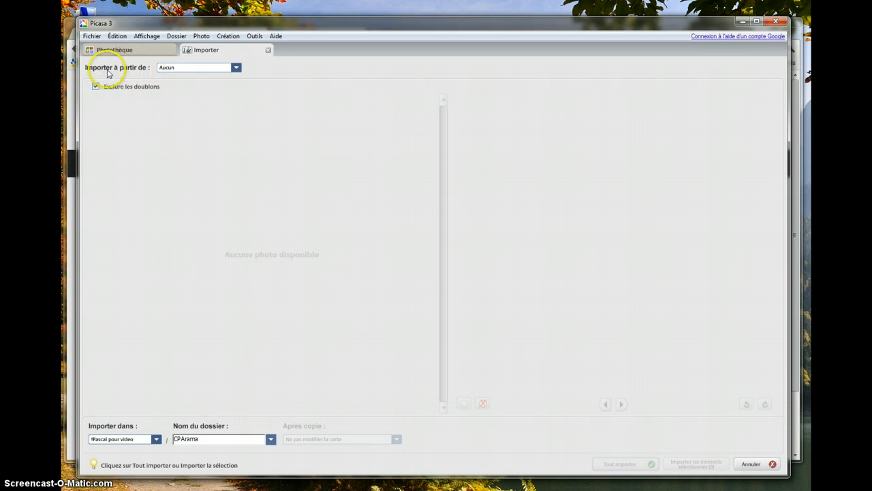
# Step: Choose the HP Photosmart B010 scanner as the import source and confirm a scan resolution of 300 ppi for a colour photo
pyautogui.click(189, 69)
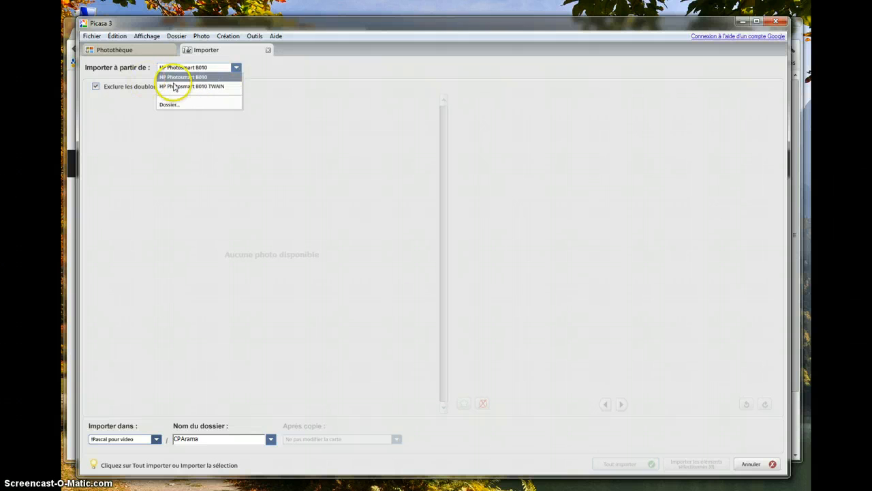
pyautogui.click(216, 77)
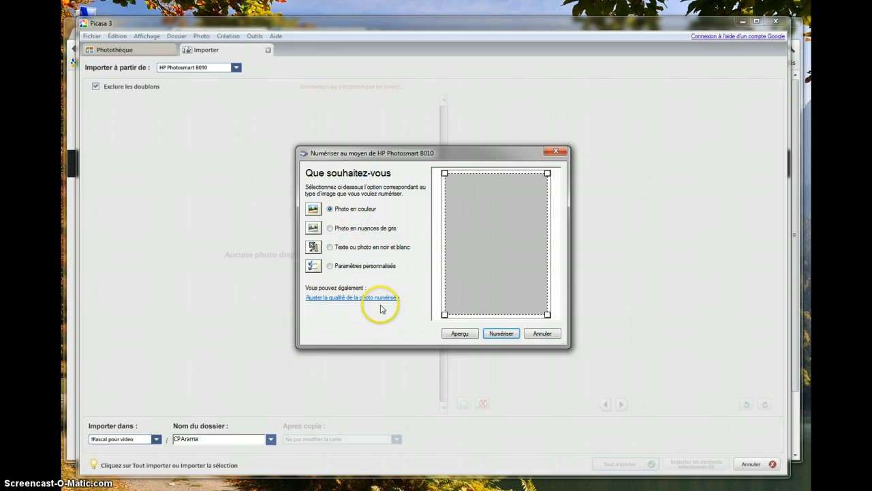
pyautogui.click(360, 297)
pyautogui.click(326, 274)
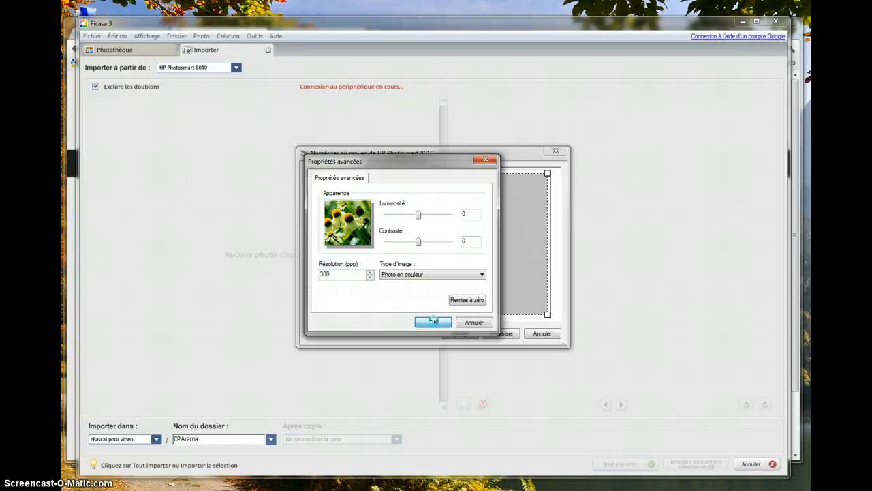
pyautogui.click(433, 324)
# Step: Limit the scan area to about the upper third of the glass, scan the postcard and import everything
pyautogui.moveTo(501, 317); pyautogui.dragTo(493, 225)
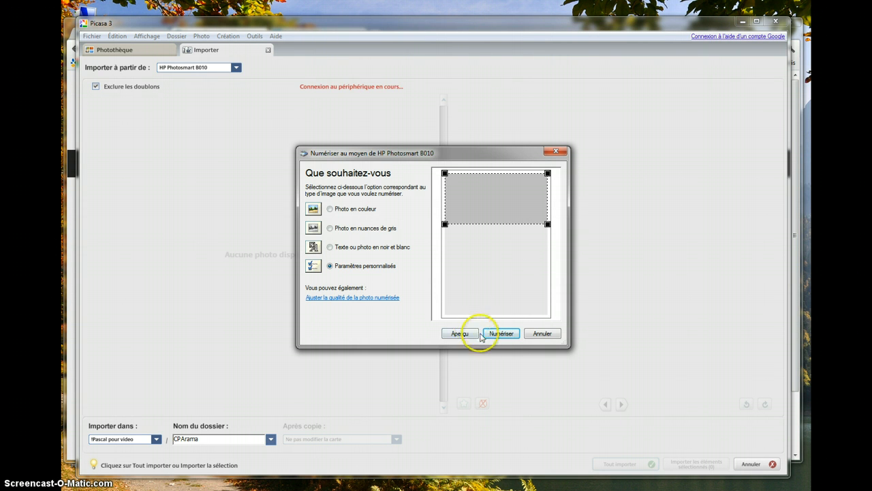
pyautogui.click(508, 334)
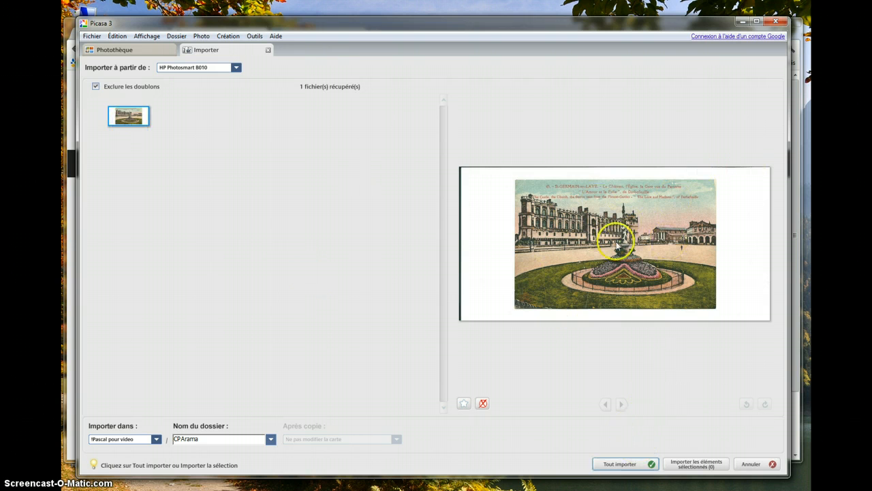
pyautogui.click(627, 467)
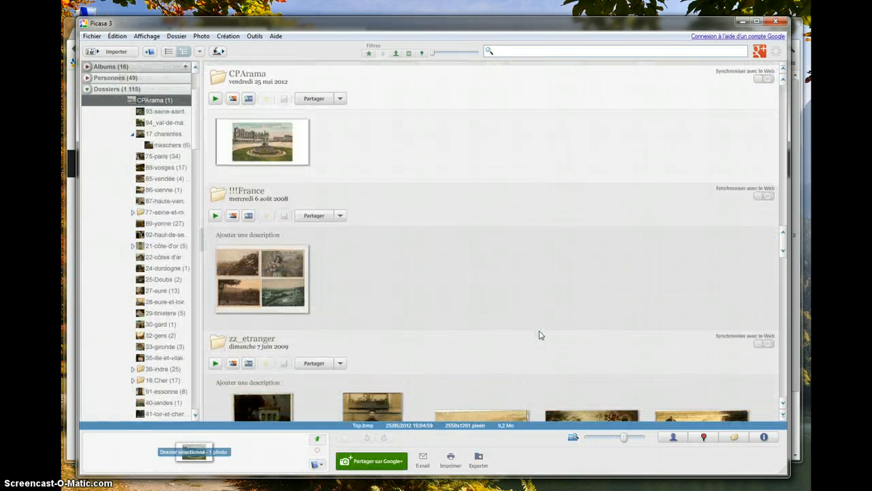
# Step: View the scanned postcard from the CPArama folder enlarged and return to the library
pyautogui.click(274, 142)
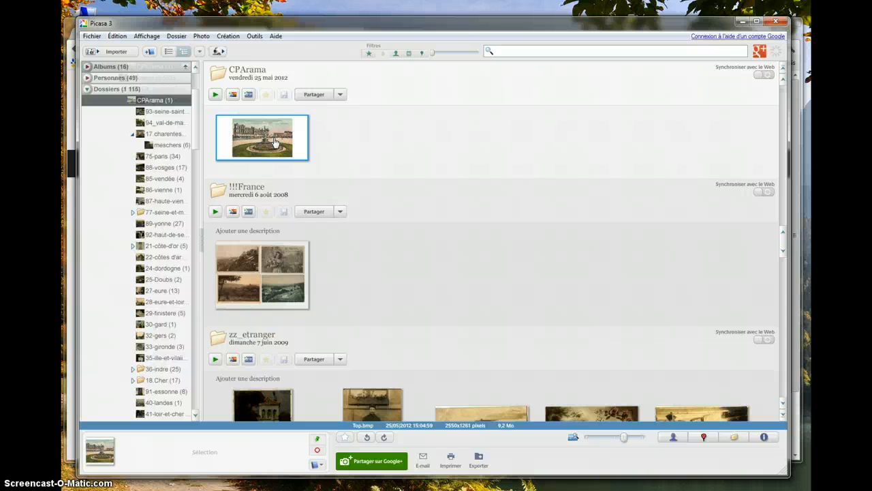
pyautogui.doubleClick(275, 140)
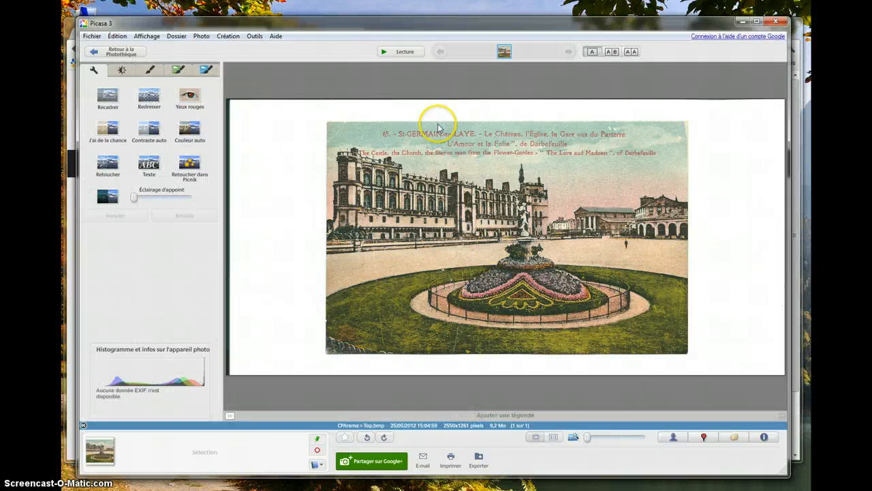
pyautogui.click(124, 53)
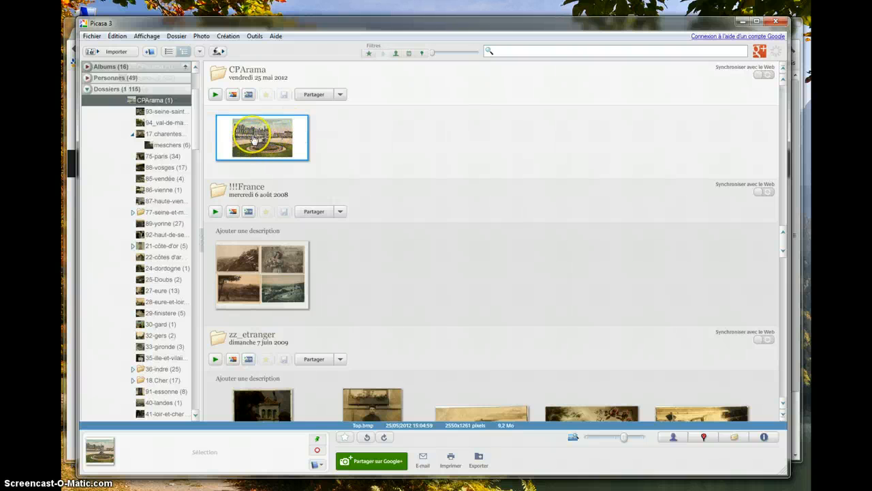
# Step: Crop the scanned postcard manually to its printed edges, about 1642 x 1061 pixels, removing the white margins
pyautogui.doubleClick(267, 142)
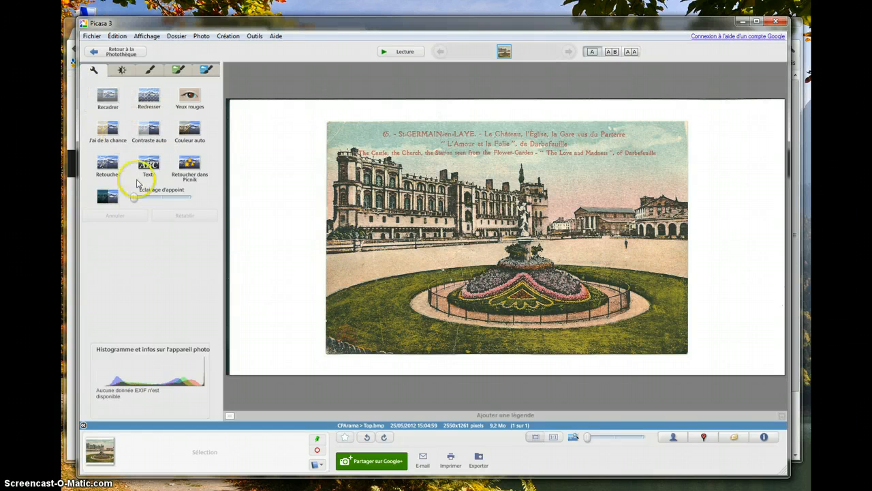
pyautogui.click(107, 95)
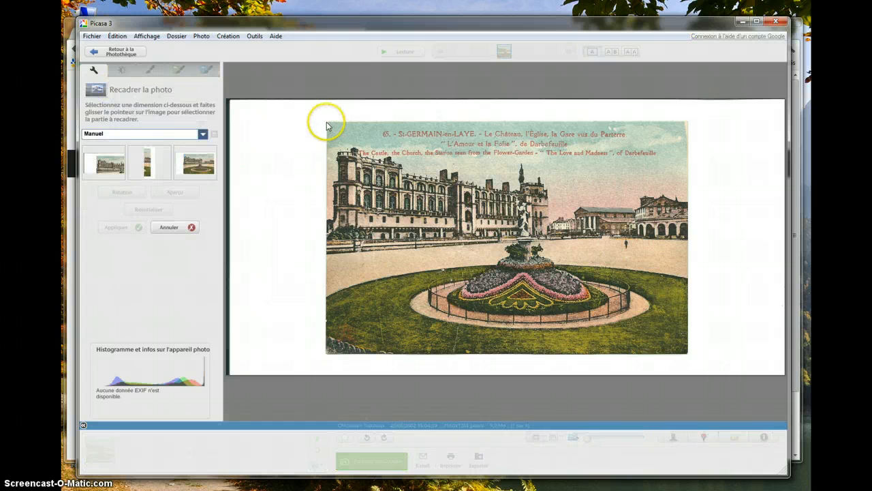
pyautogui.moveTo(328, 124); pyautogui.dragTo(686, 355)
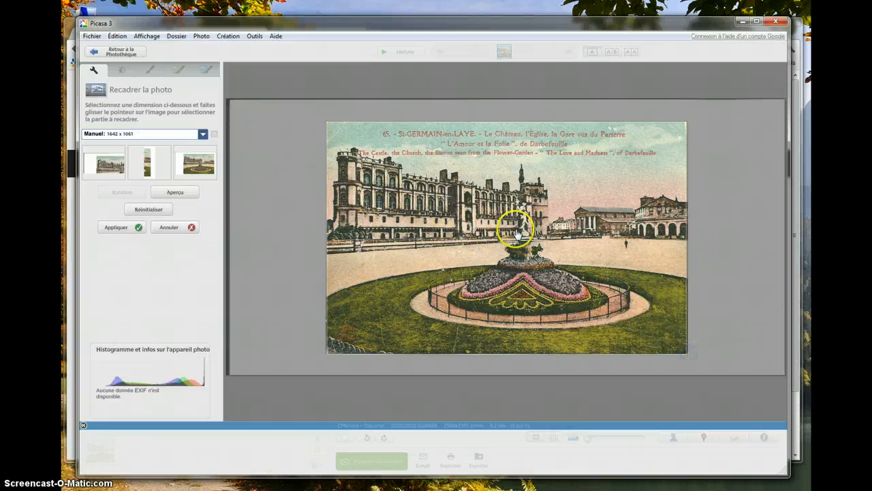
pyautogui.click(113, 227)
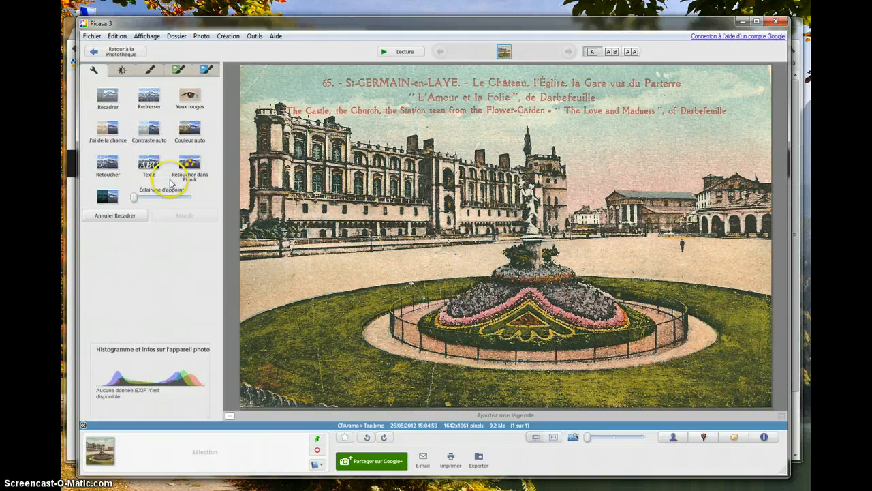
# Step: Try the automatic contrast correction on the cropped postcard and undo it
pyautogui.click(151, 130)
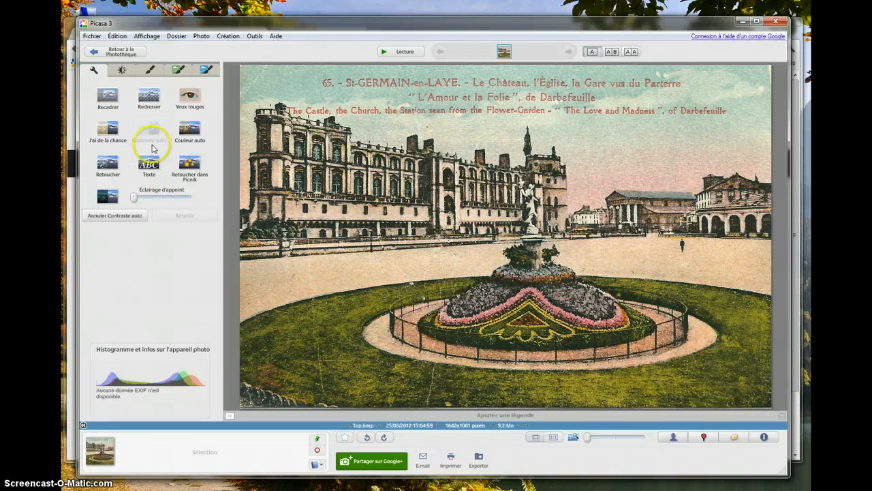
pyautogui.click(107, 219)
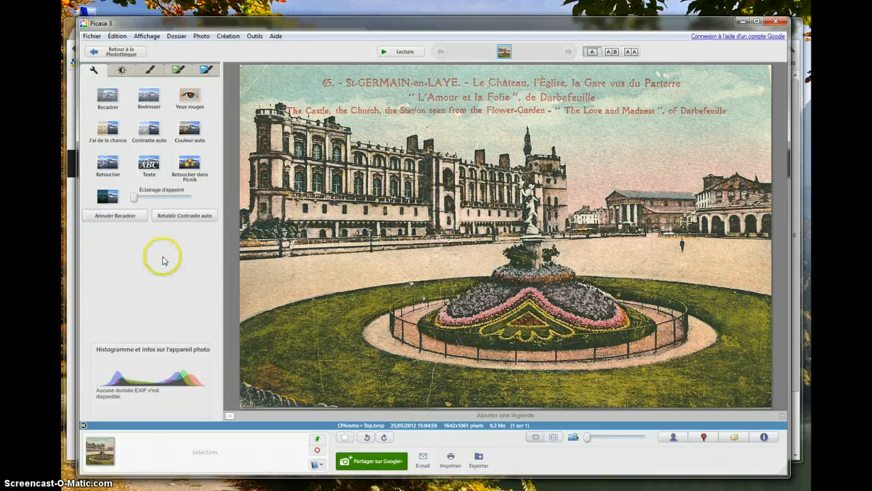
# Step: Apply the one-step "J'ai de la chance" correction to the postcard and return to the library
pyautogui.click(106, 130)
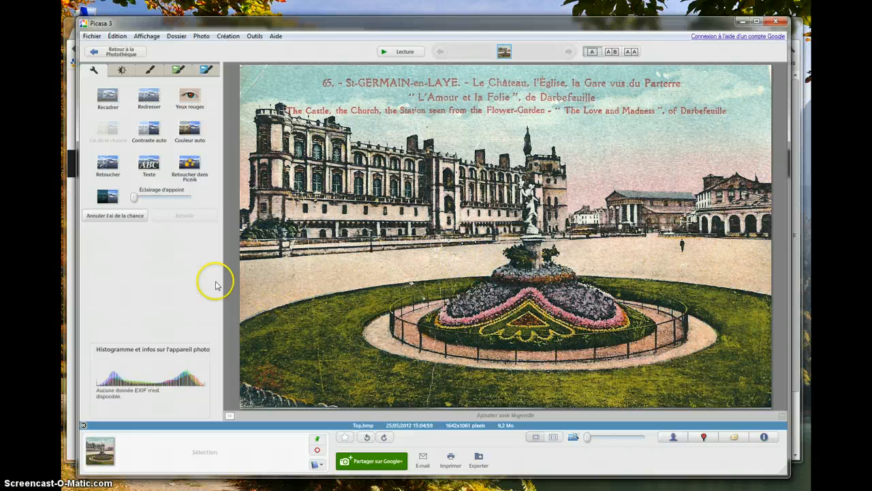
pyautogui.click(118, 52)
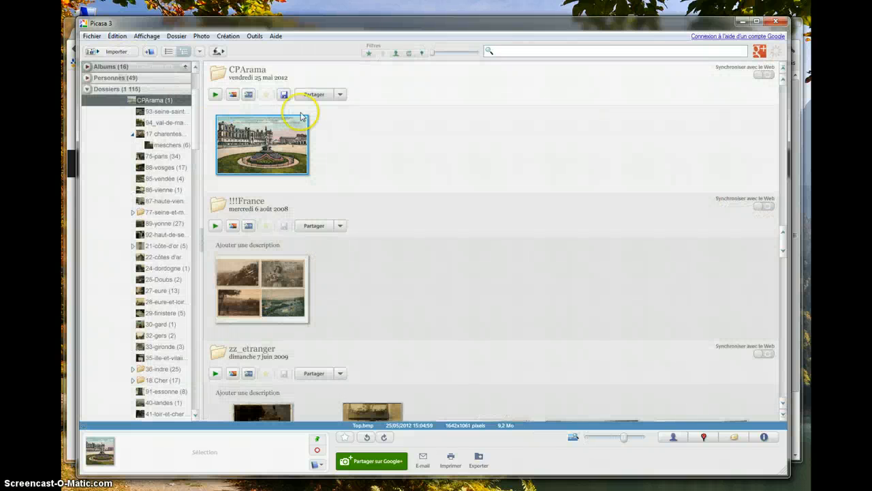
pyautogui.click(357, 275)
pyautogui.click(269, 282)
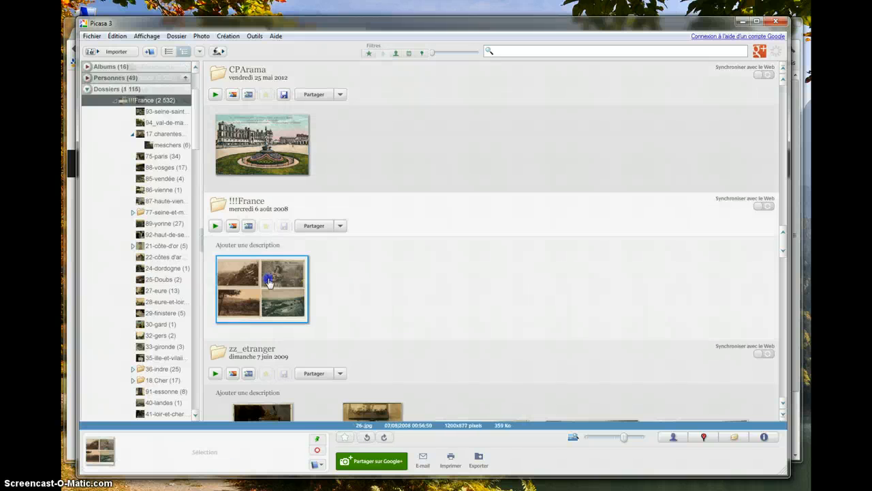
pyautogui.click(277, 156)
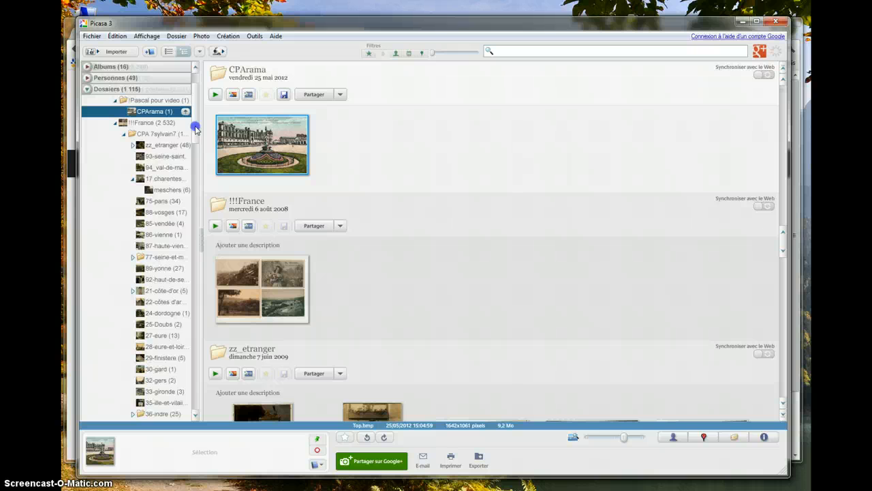
# Step: Locate the parent folder of CPArama in the folder tree and show its location on disk
pyautogui.moveTo(195, 126); pyautogui.dragTo(195, 117)
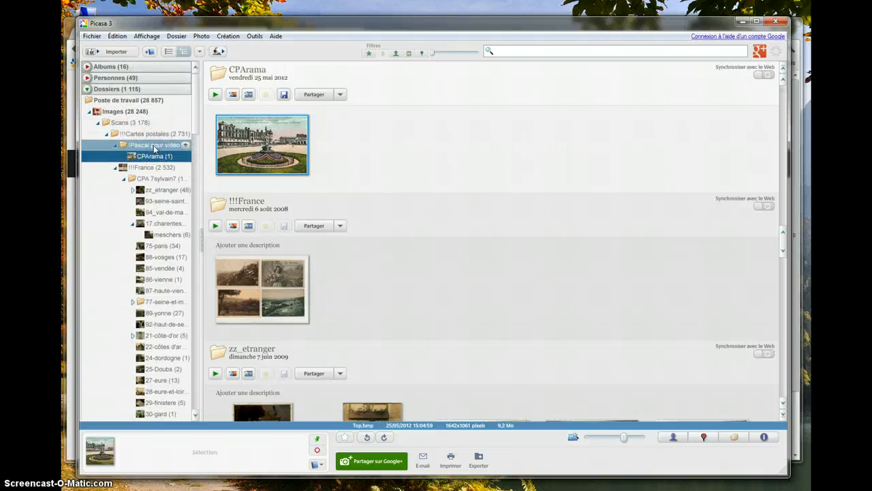
pyautogui.click(119, 146)
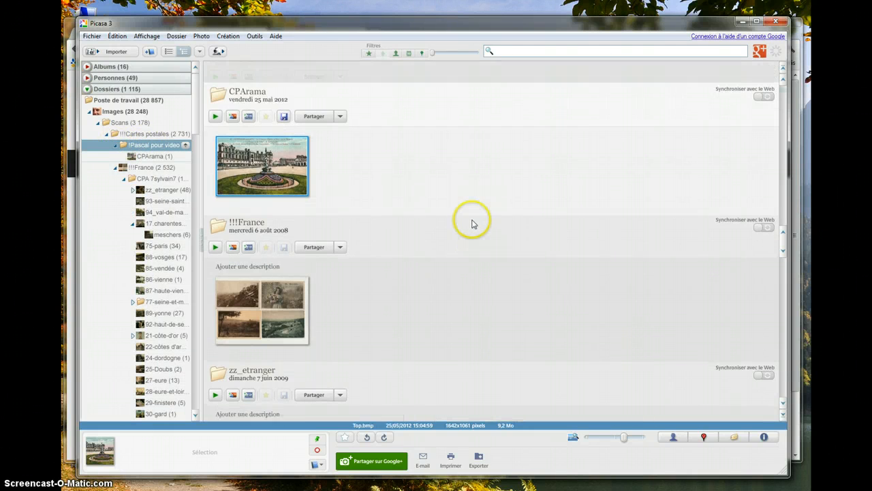
pyautogui.scroll(2, 460, 221)
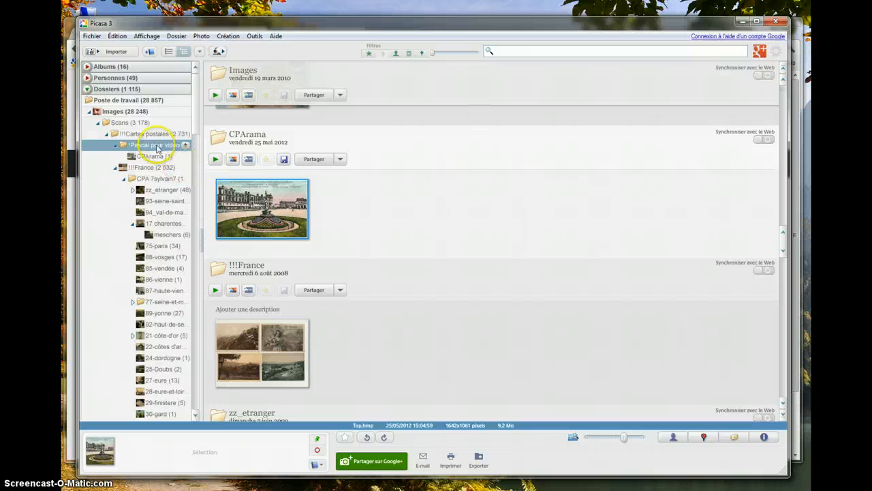
pyautogui.rightClick(158, 147)
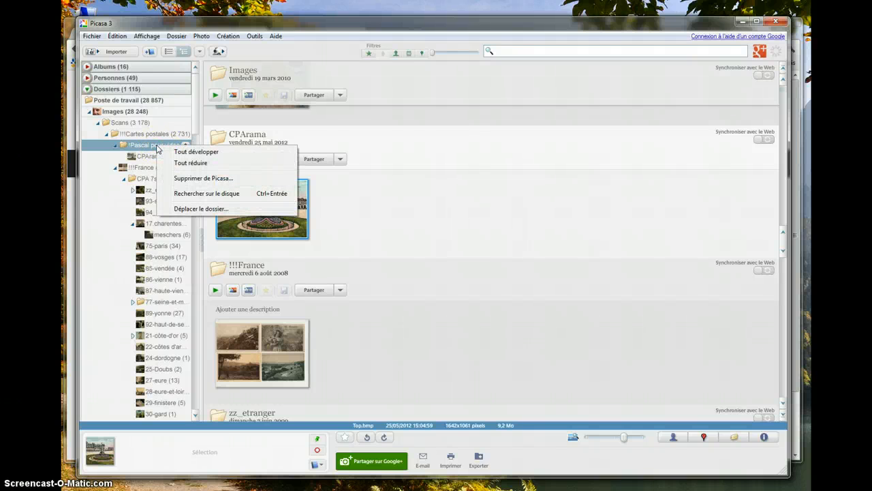
pyautogui.click(200, 198)
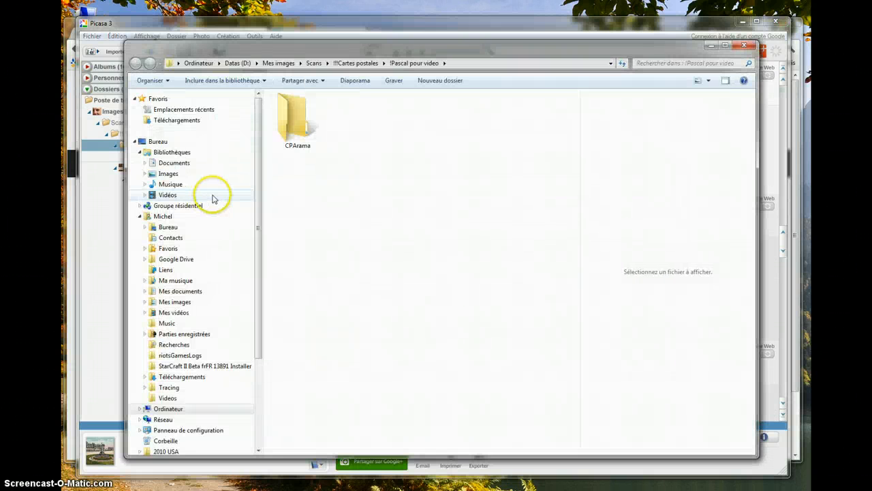
# Step: Look at the CPArama folder in the Windows Explorer window and switch back to the Picasa library
pyautogui.click(286, 121)
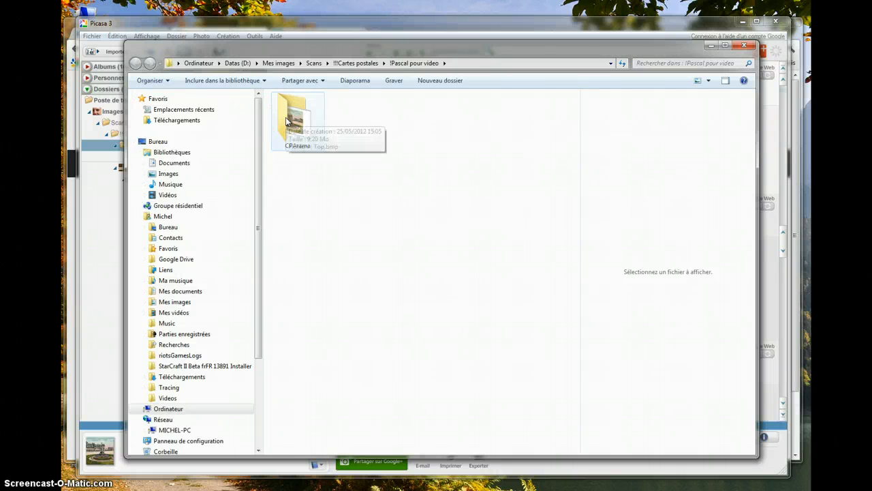
pyautogui.click(382, 321)
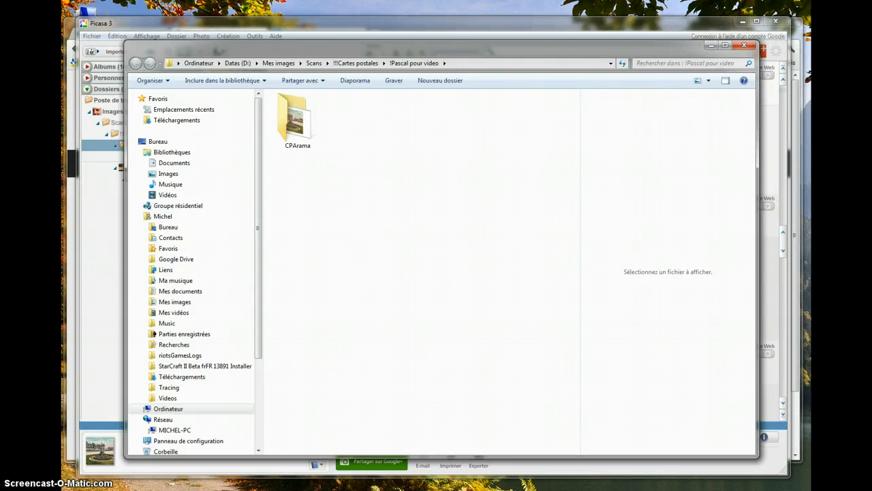
pyautogui.click(339, 489)
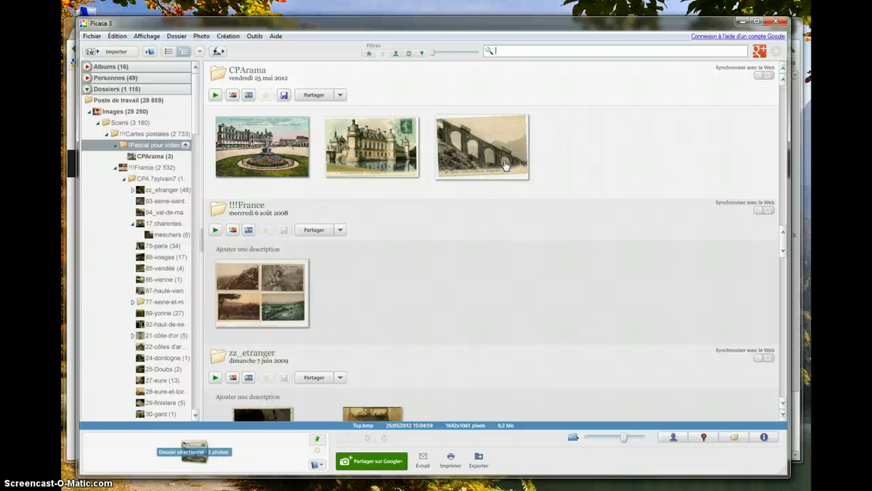
# Step: Open the Château de Chantilly postcard for editing and straighten it slightly clockwise
pyautogui.doubleClick(391, 162)
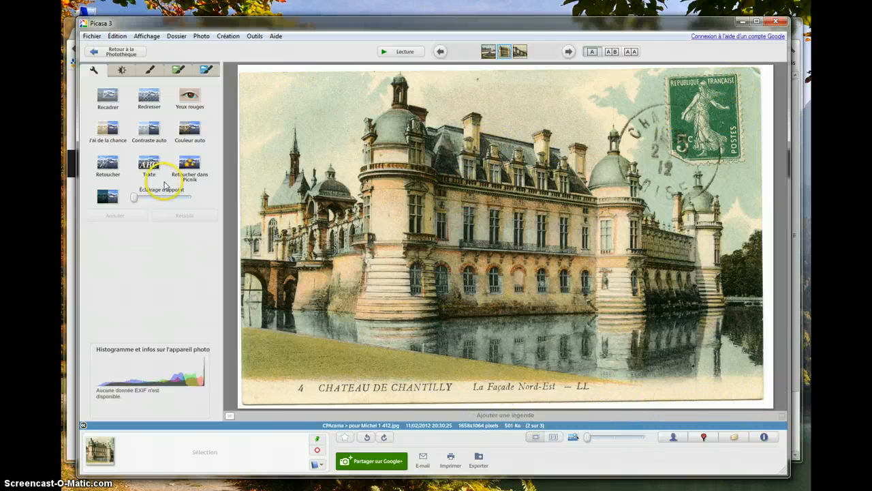
pyautogui.click(152, 101)
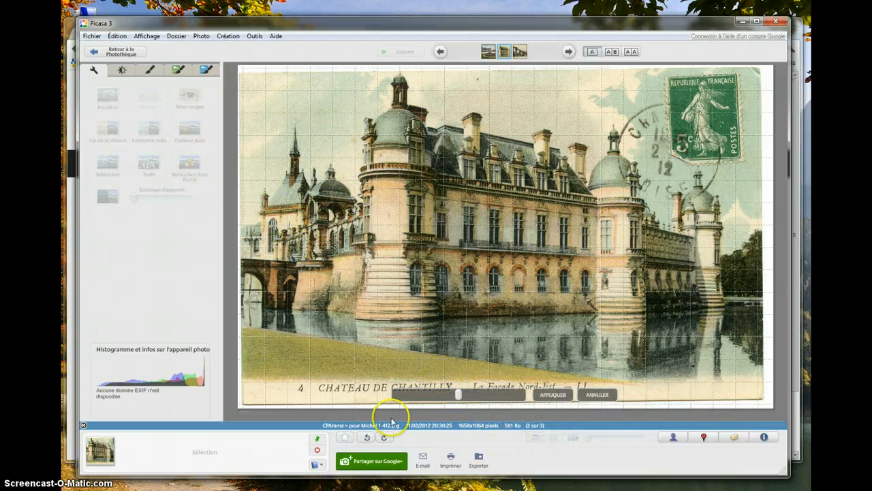
pyautogui.moveTo(458, 395); pyautogui.dragTo(456, 400)
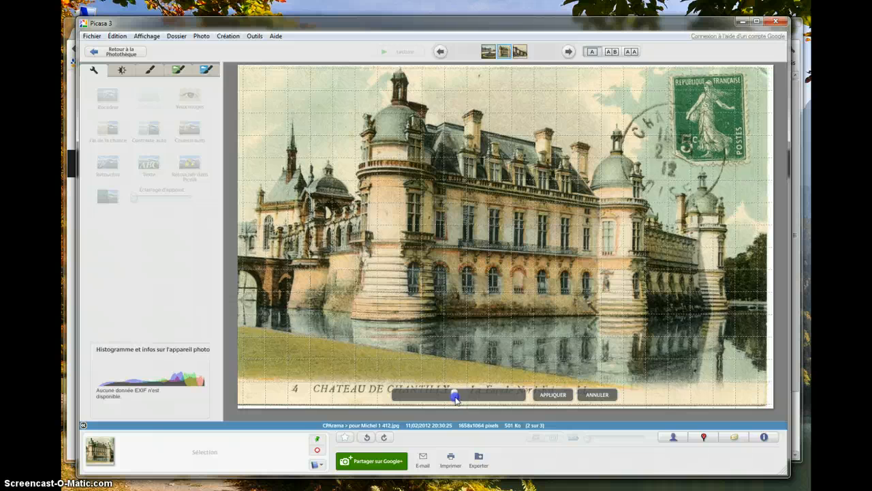
pyautogui.click(558, 396)
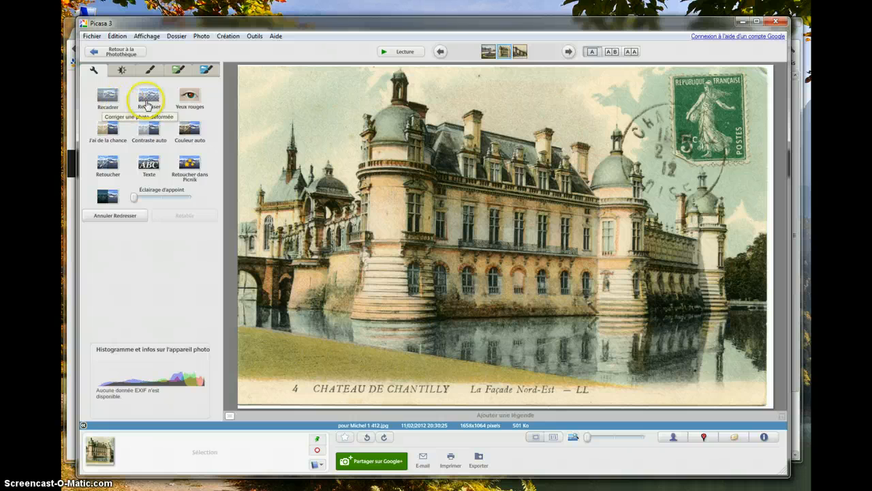
# Step: Crop the Chantilly postcard manually to its printed edges, about 1635 x 1050 pixels, and return to the library
pyautogui.click(109, 98)
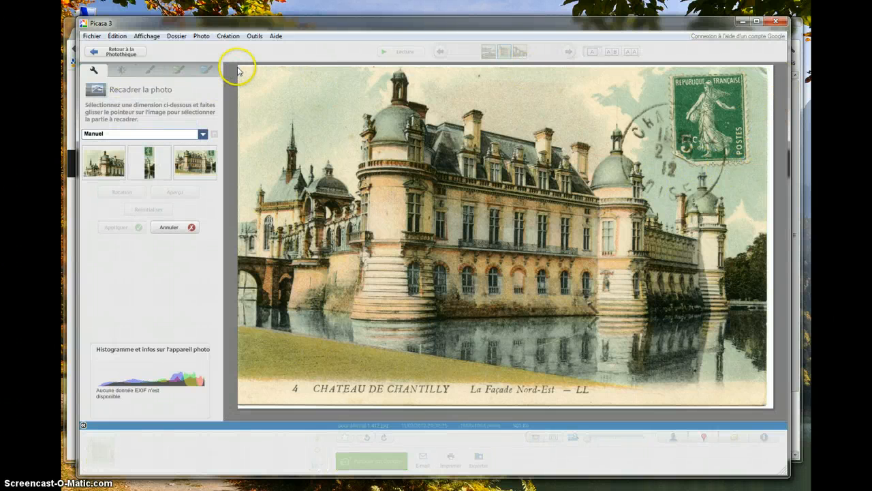
pyautogui.moveTo(238, 68); pyautogui.dragTo(768, 406)
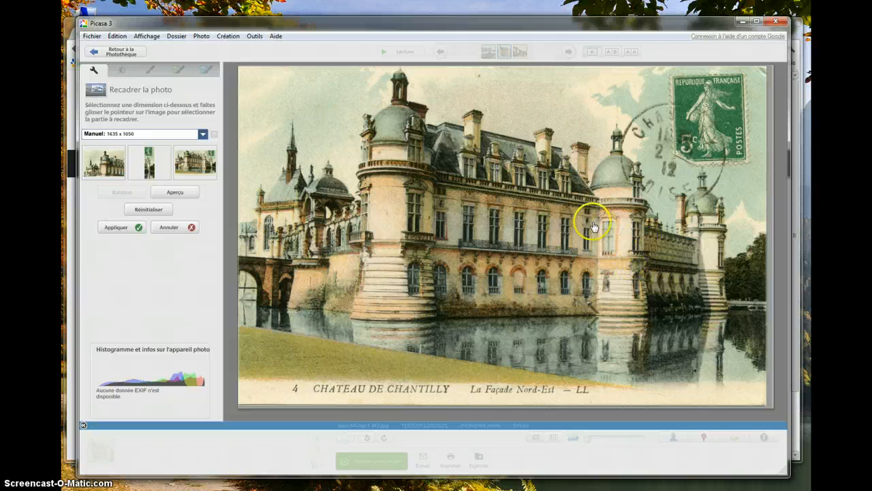
pyautogui.click(120, 227)
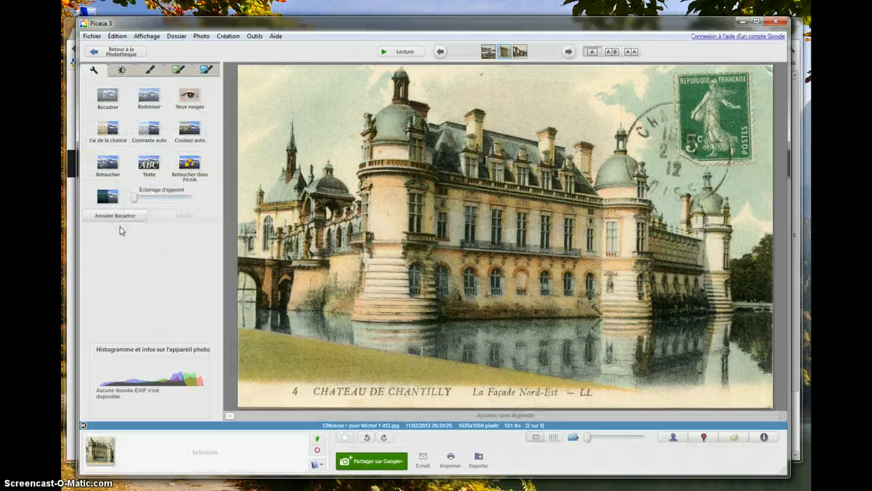
pyautogui.click(116, 52)
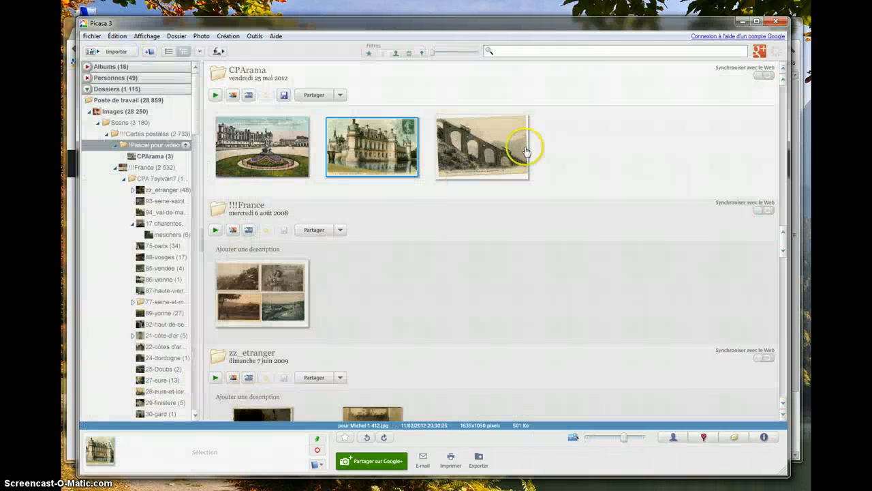
# Step: Open the Lourdes viaduct postcard and straighten it clockwise until its caption runs level with the grid
pyautogui.click(503, 140)
pyautogui.doubleClick(503, 140)
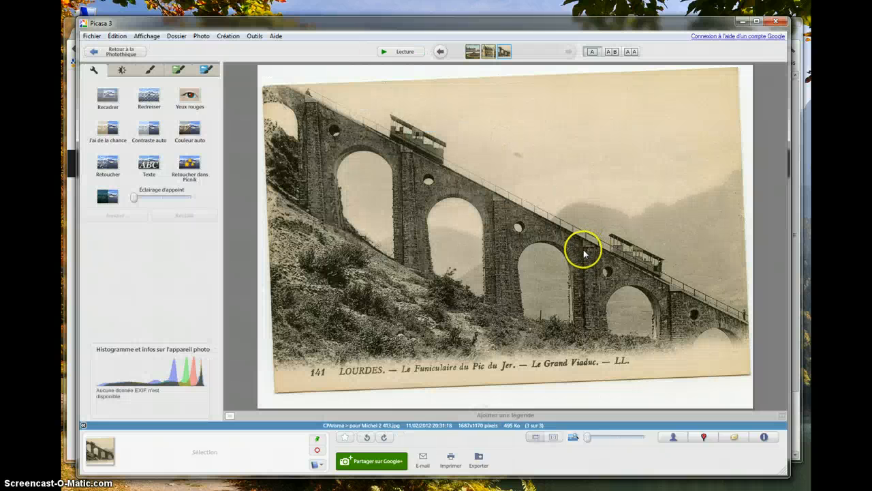
pyautogui.click(149, 96)
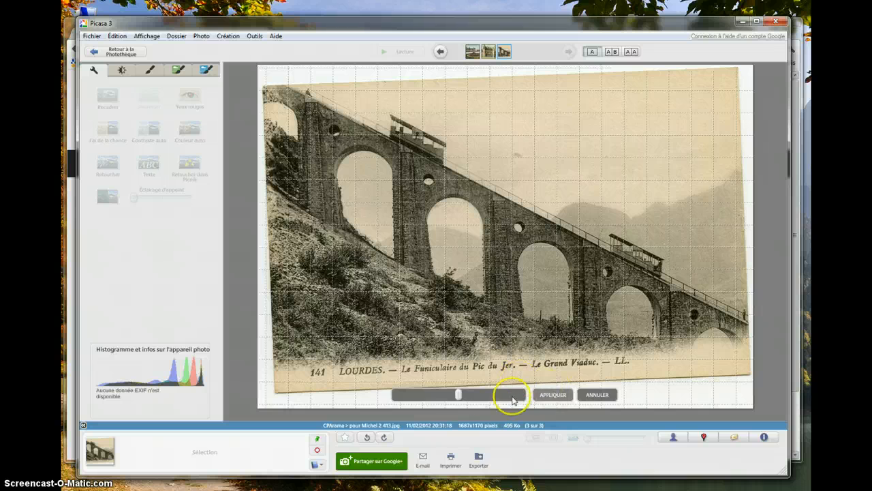
pyautogui.moveTo(460, 399); pyautogui.dragTo(448, 406)
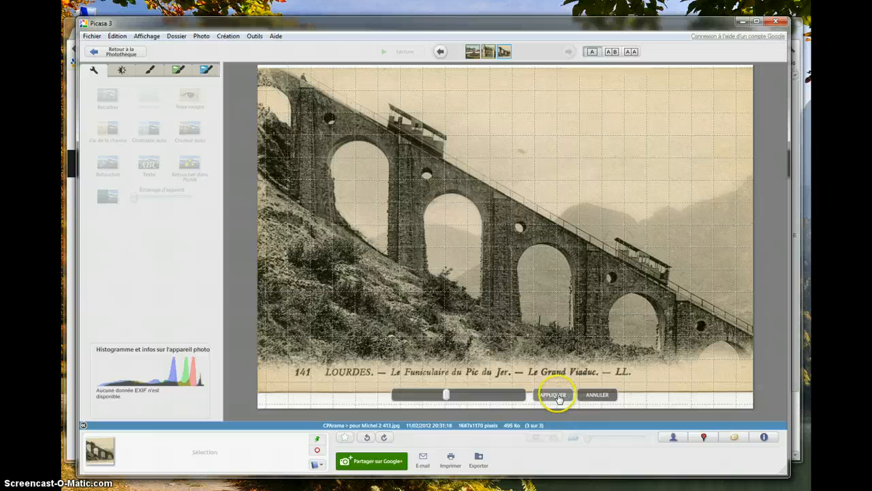
pyautogui.click(555, 395)
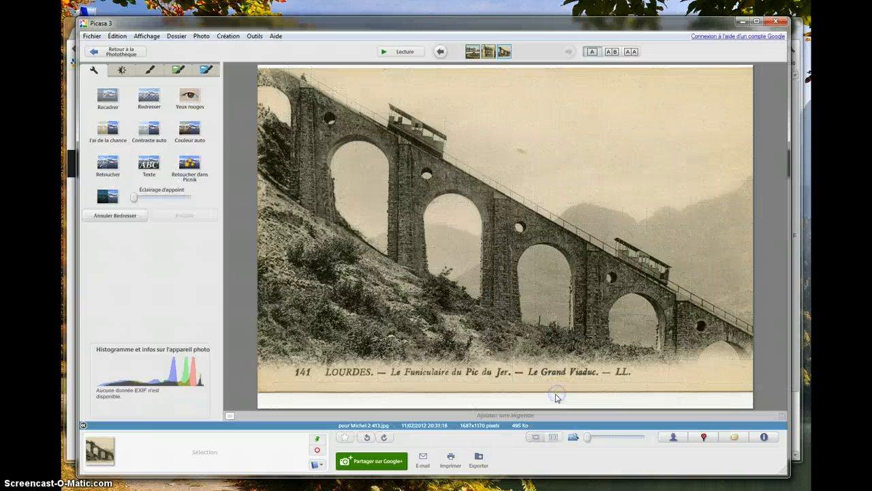
pyautogui.click(149, 95)
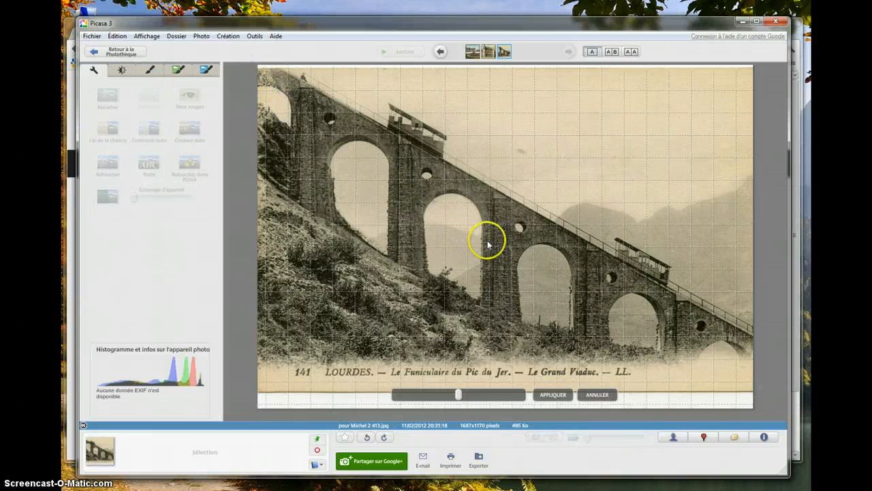
pyautogui.click(261, 71)
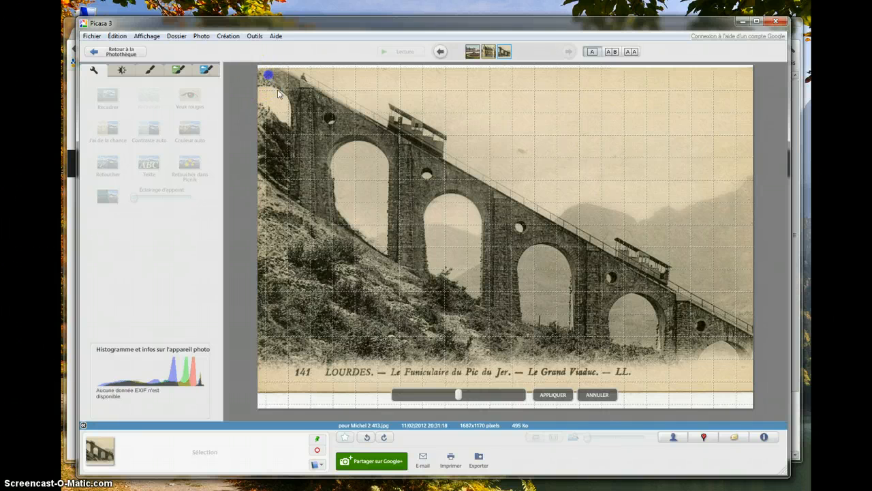
pyautogui.click(600, 397)
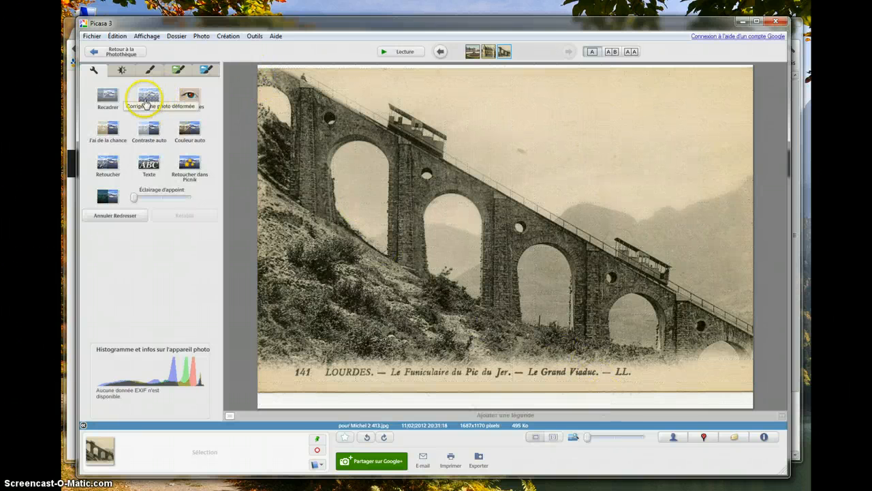
# Step: Crop the Lourdes postcard manually to about 1687 x 1105 pixels, then apply the automatic contrast correction and return to the library
pyautogui.click(107, 95)
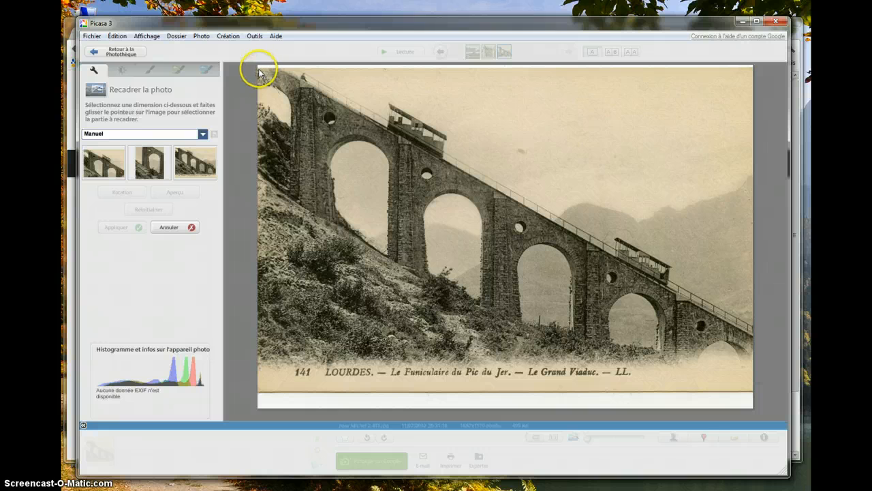
pyautogui.moveTo(259, 71); pyautogui.dragTo(753, 391)
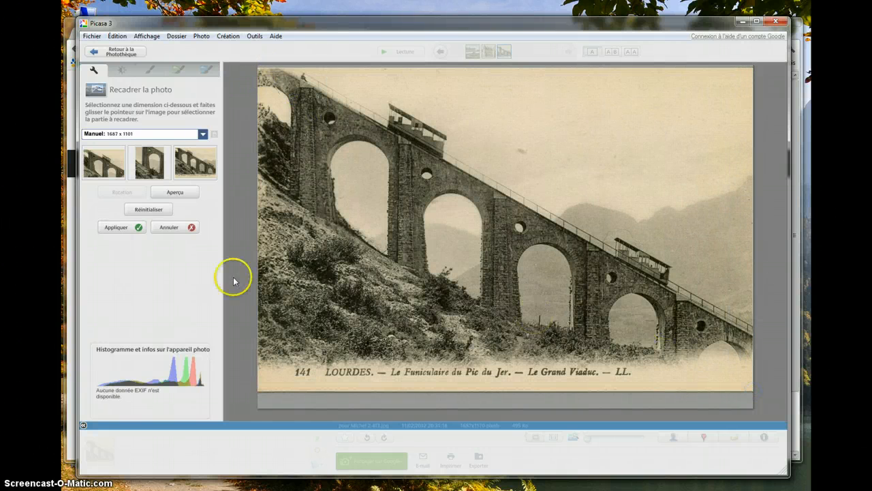
pyautogui.click(111, 229)
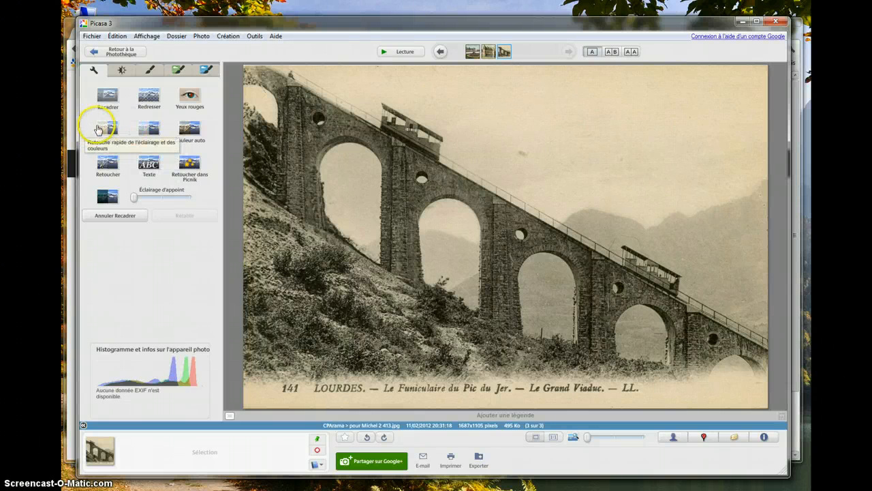
pyautogui.click(152, 130)
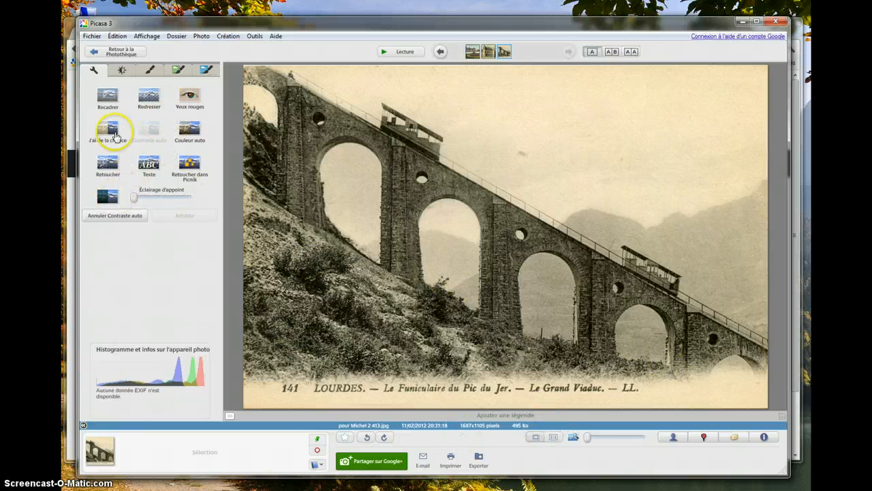
pyautogui.click(116, 52)
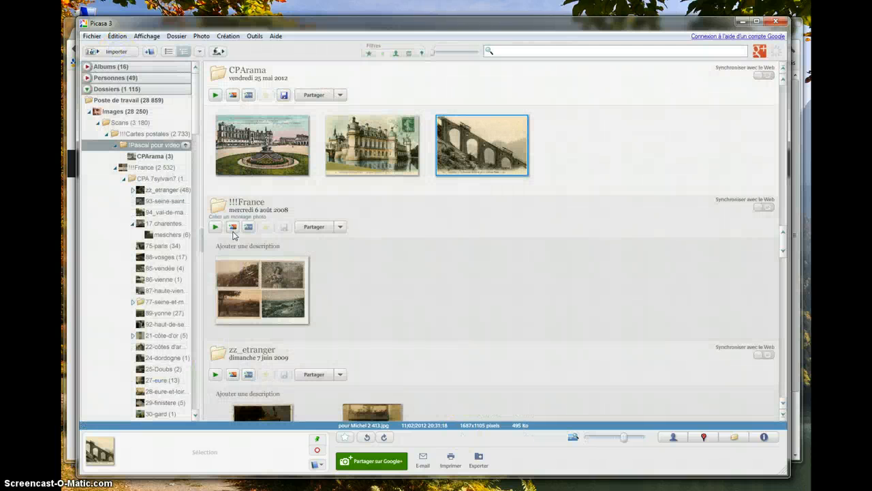
# Step: Select all three postcards in the CPArama folder and open the export settings for them
pyautogui.click(252, 135)
pyautogui.click(372, 146)
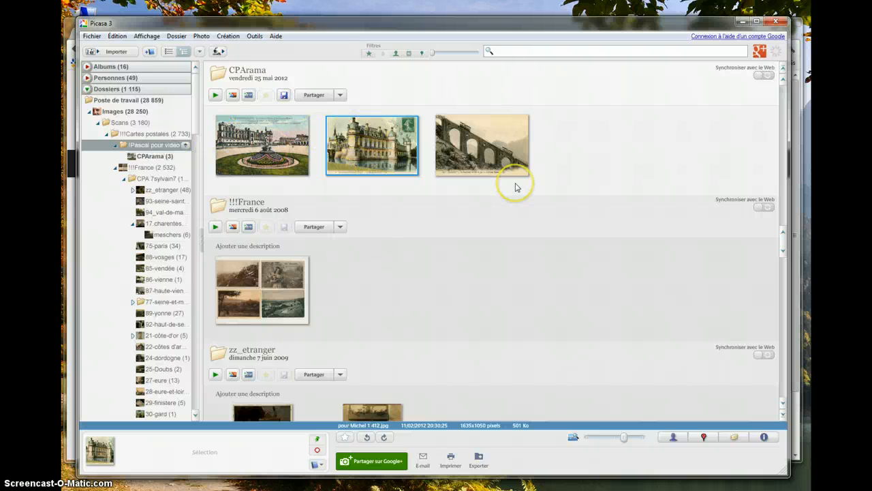
pyautogui.click(254, 150)
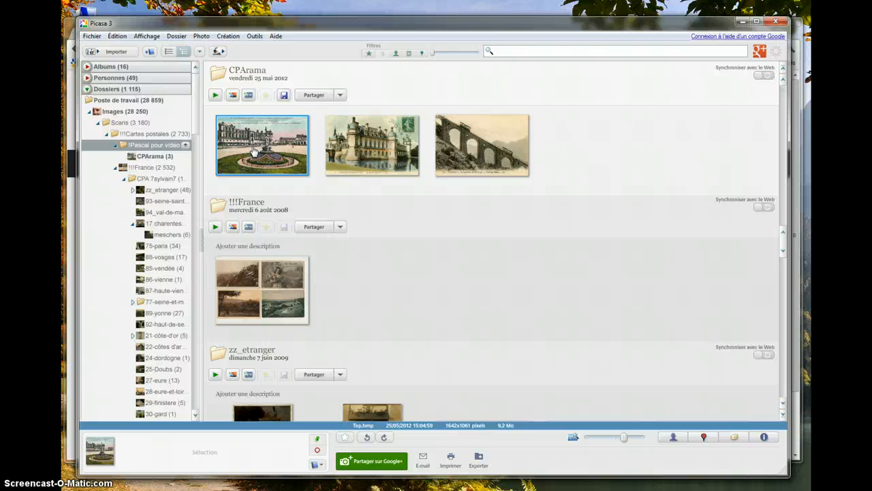
pyautogui.click(616, 159)
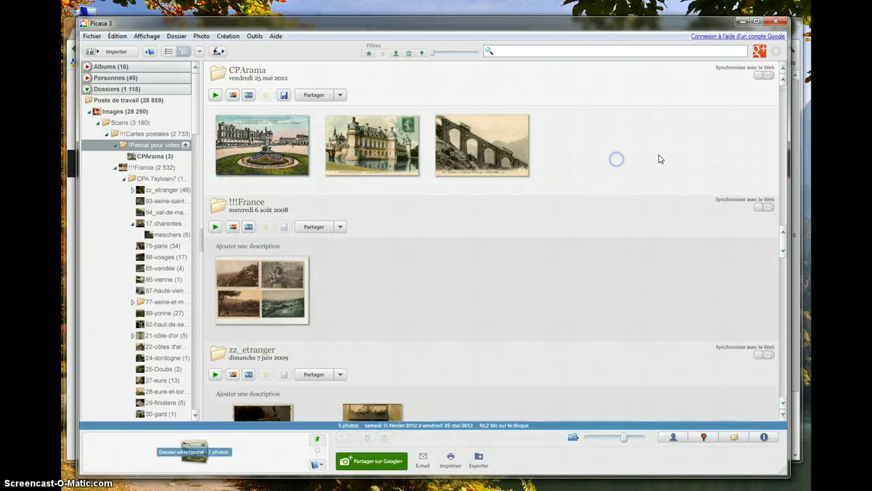
pyautogui.moveTo(674, 168); pyautogui.dragTo(210, 120)
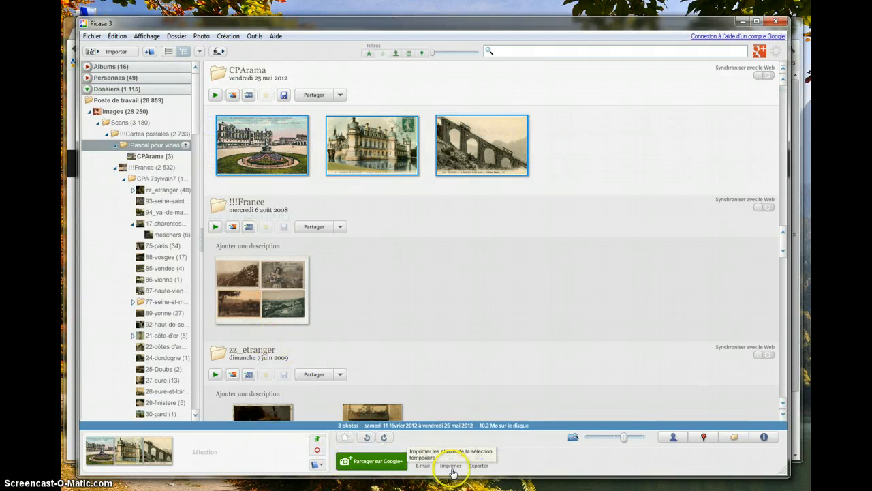
pyautogui.click(478, 464)
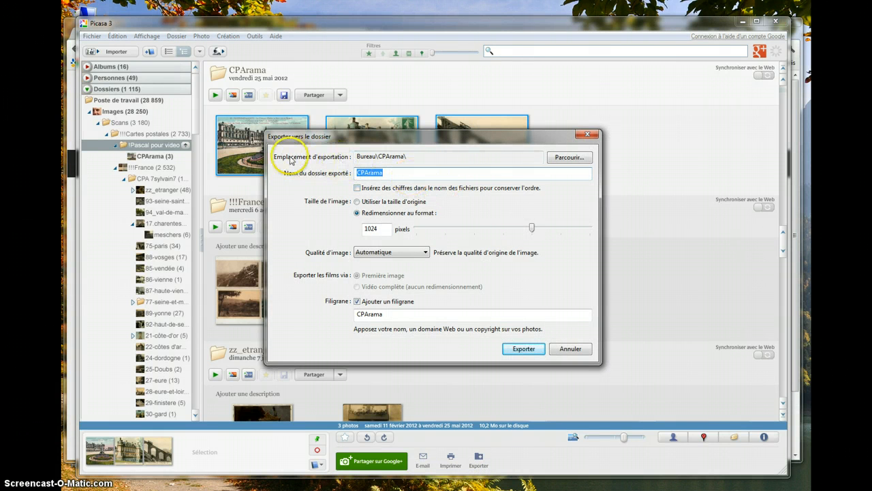
# Step: Keep CPArama as the exported folder's name and 1024 pixels as the size the images are resized to
pyautogui.click(414, 173)
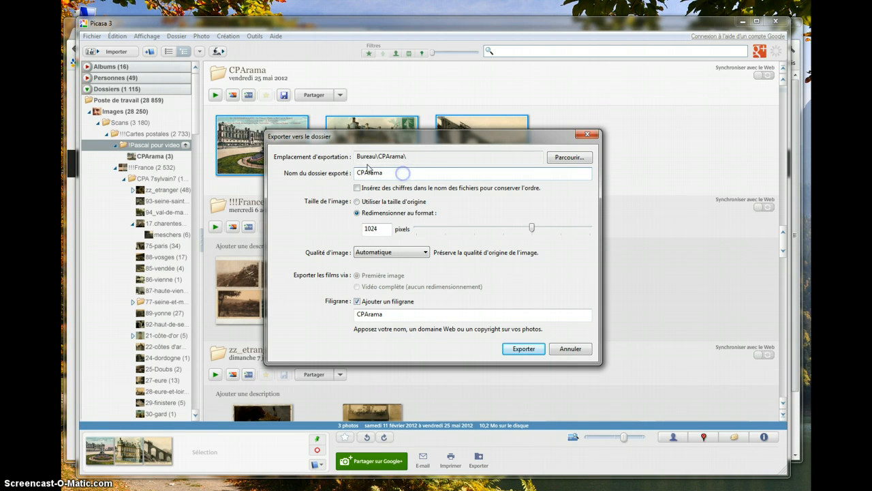
pyautogui.click(360, 173)
pyautogui.doubleClick(404, 174)
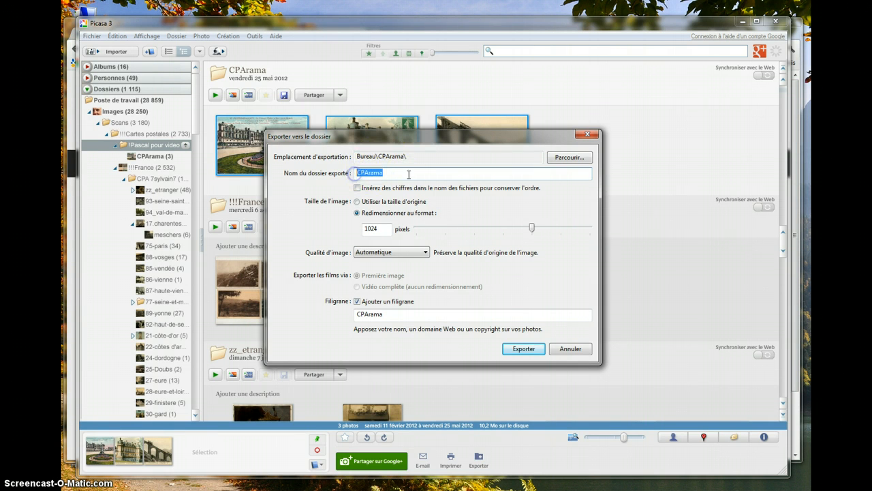
pyautogui.click(410, 175)
pyautogui.click(413, 176)
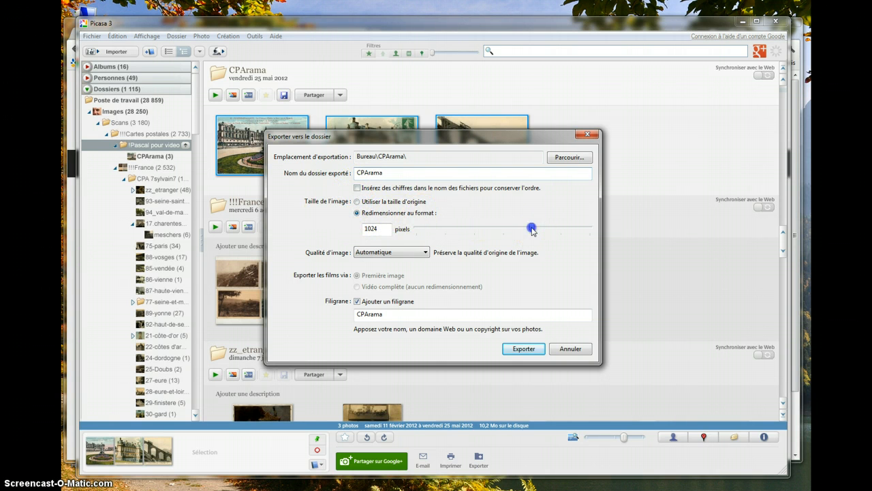
pyautogui.moveTo(531, 227)
pyautogui.mouseDown()
pyautogui.moveTo(470, 233)
pyautogui.moveTo(530, 230)
pyautogui.mouseUp()
pyautogui.click(381, 230)
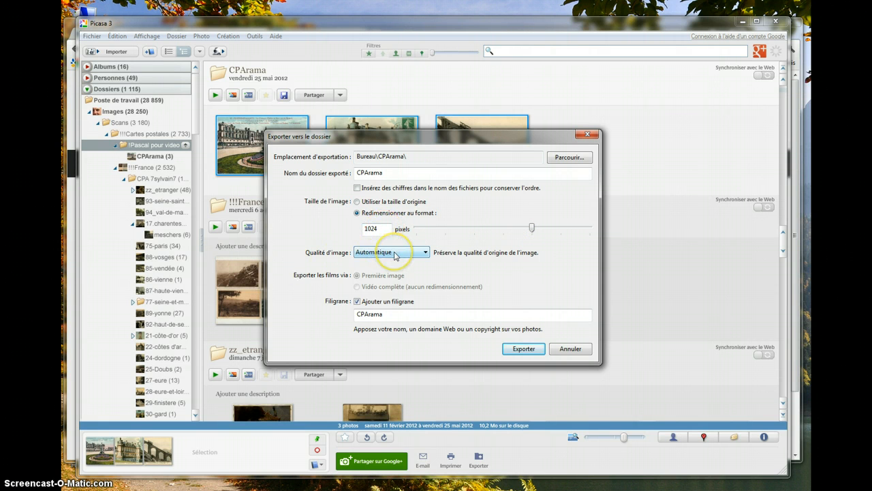
# Step: Keep the Automatique image quality and the CPArama watermark enabled, and export the three postcards
pyautogui.click(395, 255)
pyautogui.click(356, 302)
pyautogui.click(357, 302)
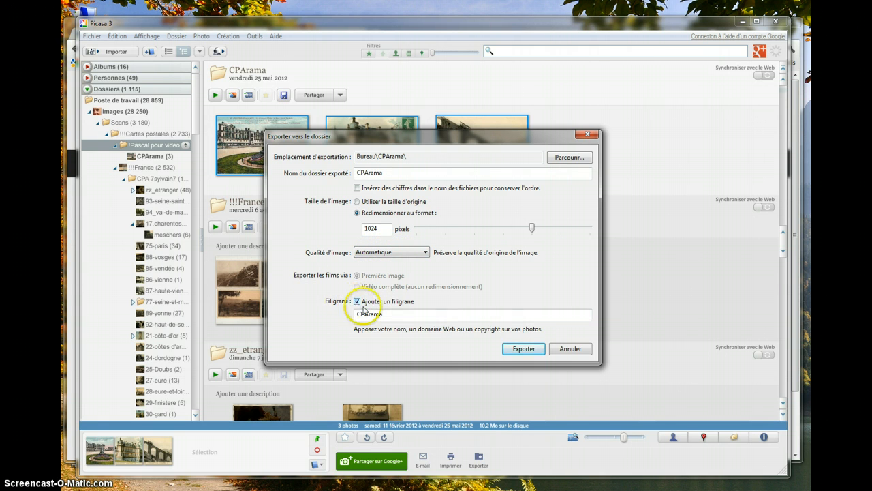
pyautogui.moveTo(396, 313); pyautogui.dragTo(353, 314)
pyautogui.click(395, 313)
pyautogui.click(392, 314)
pyautogui.click(403, 315)
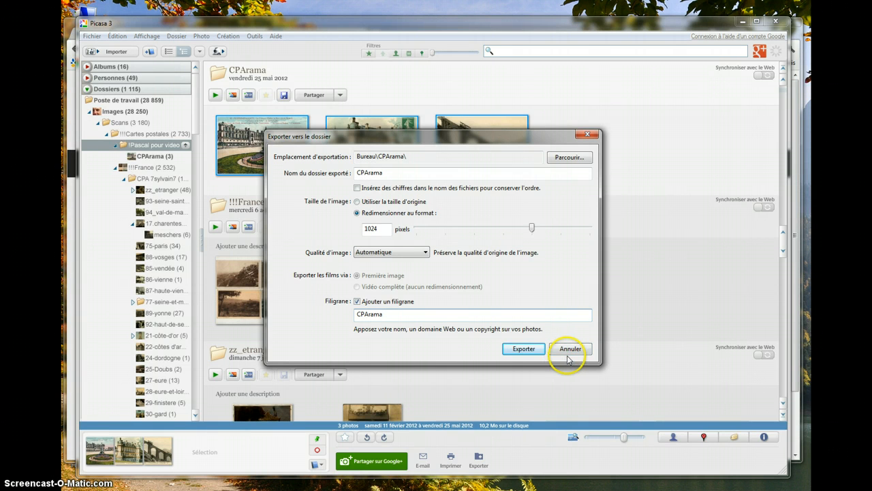
pyautogui.click(523, 348)
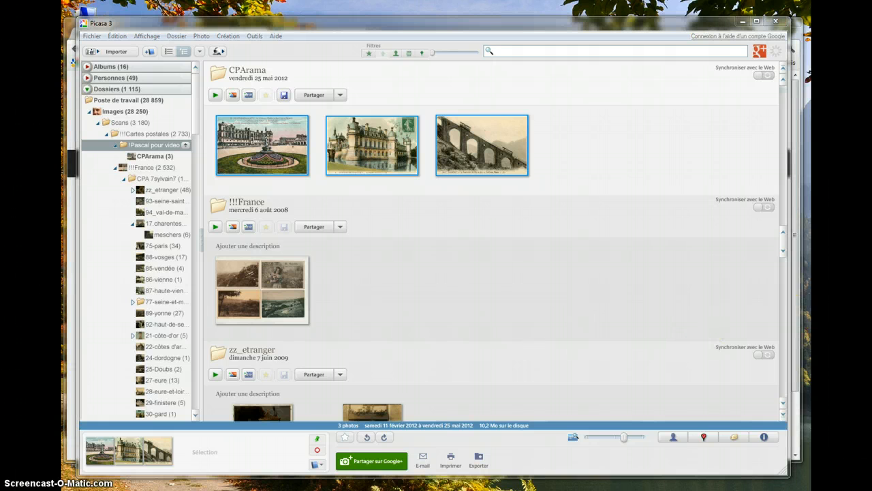
# Step: Switch to Windows Explorer and open the CPArama export folder on the Bureau
pyautogui.moveTo(811, 112); pyautogui.dragTo(871, 88)
pyautogui.moveTo(482, 88); pyautogui.dragTo(366, 55)
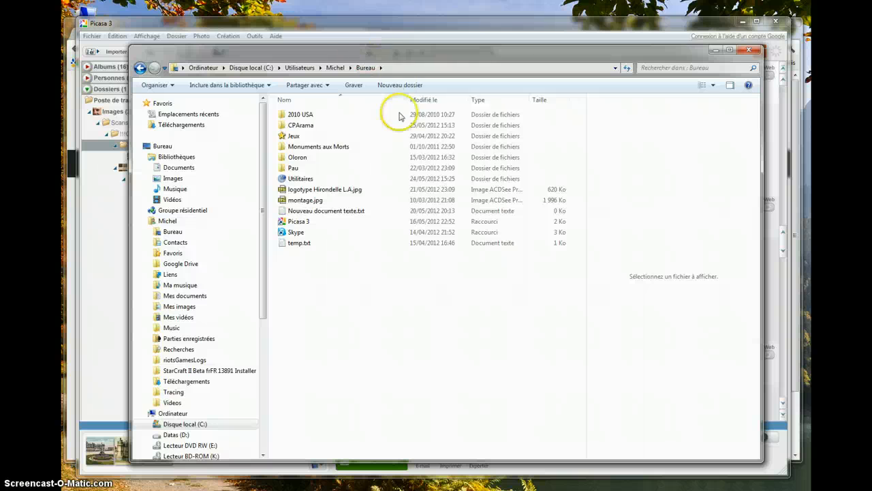
pyautogui.click(302, 131)
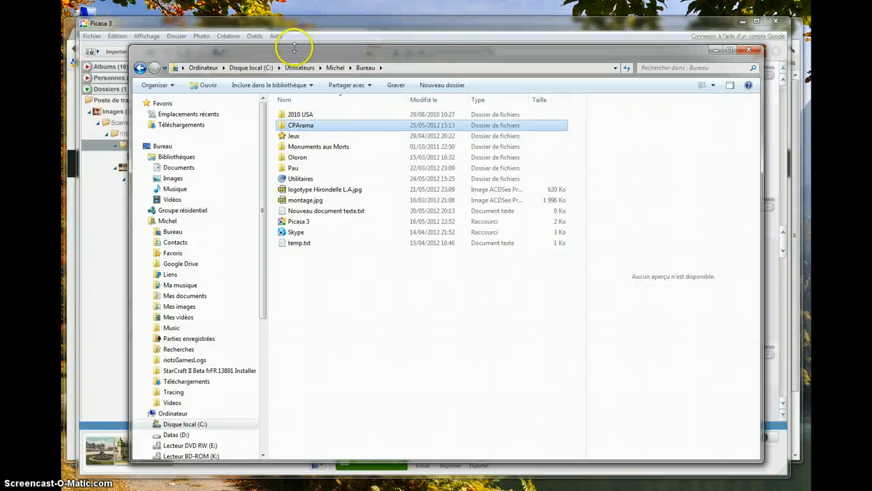
pyautogui.doubleClick(304, 129)
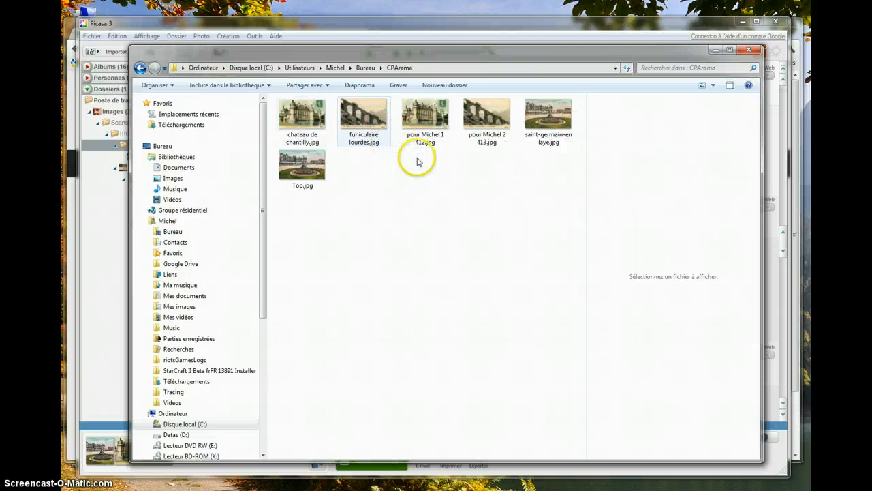
# Step: Delete the older files chateau de chantilly.jpg, funiculaire lourdes.jpg and saint-germain-en laye.jpg from the CPArama folder
pyautogui.click(289, 123)
pyautogui.press('Delete')
pyautogui.press('Return')
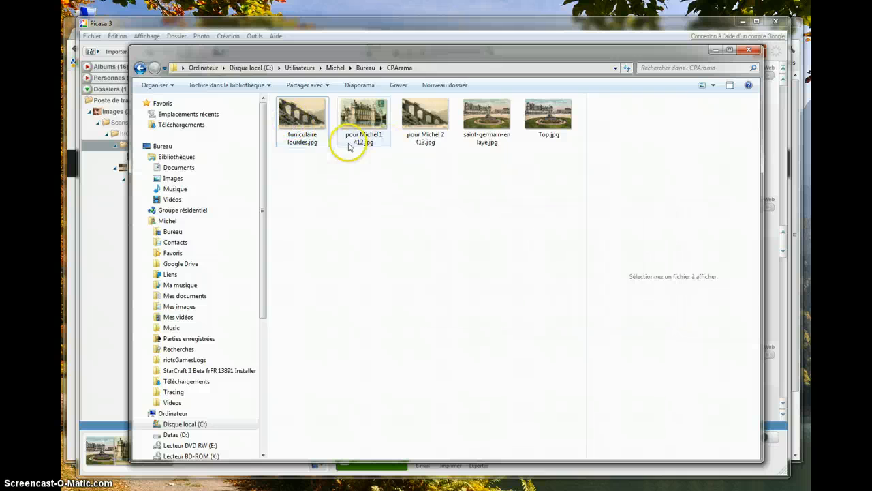
pyautogui.click(307, 125)
pyautogui.press('Delete')
pyautogui.press('Return')
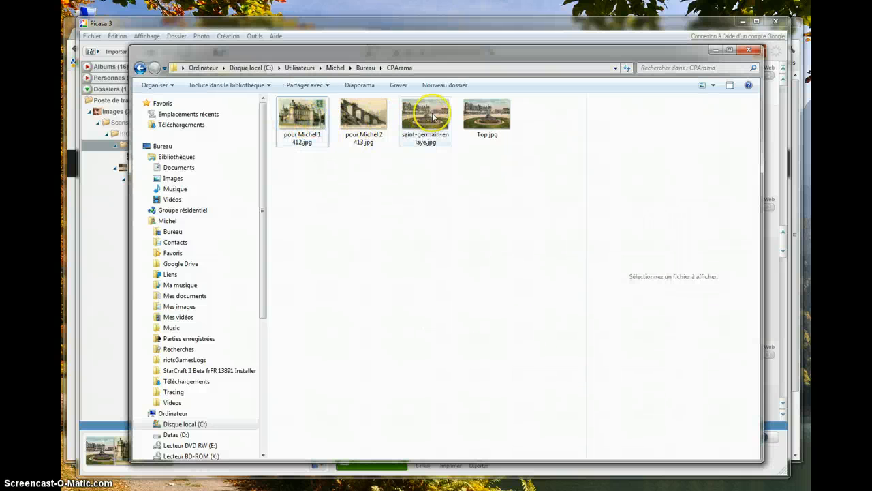
pyautogui.click(425, 114)
pyautogui.press('Delete')
pyautogui.press('Return')
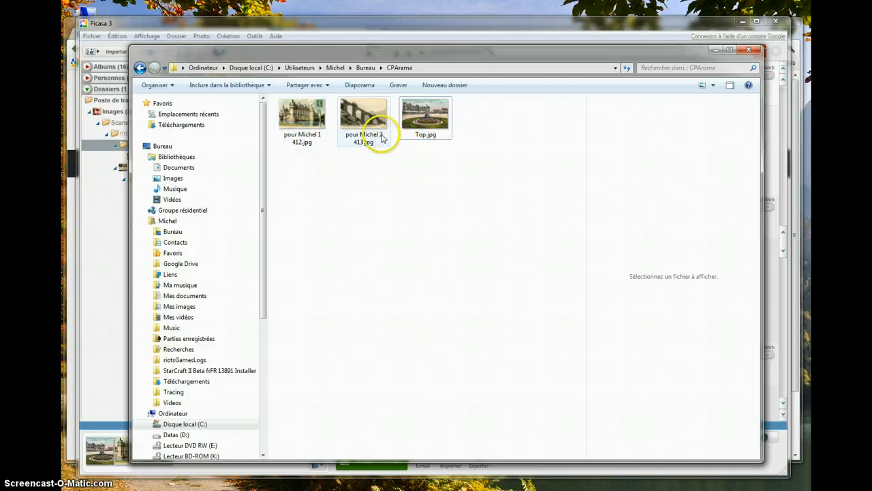
# Step: View the exported Château de Chantilly image at full size and rename its file chateau-de-chantilly.jpg
pyautogui.moveTo(380, 55); pyautogui.dragTo(405, 81)
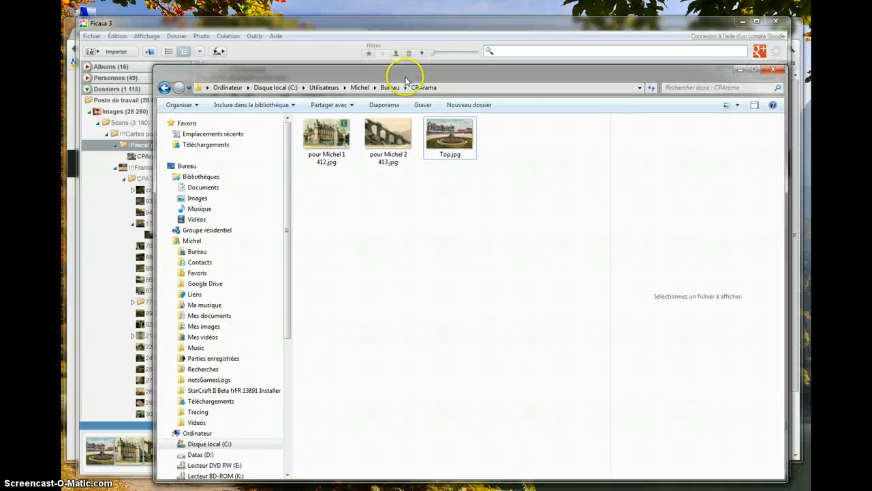
pyautogui.click(332, 142)
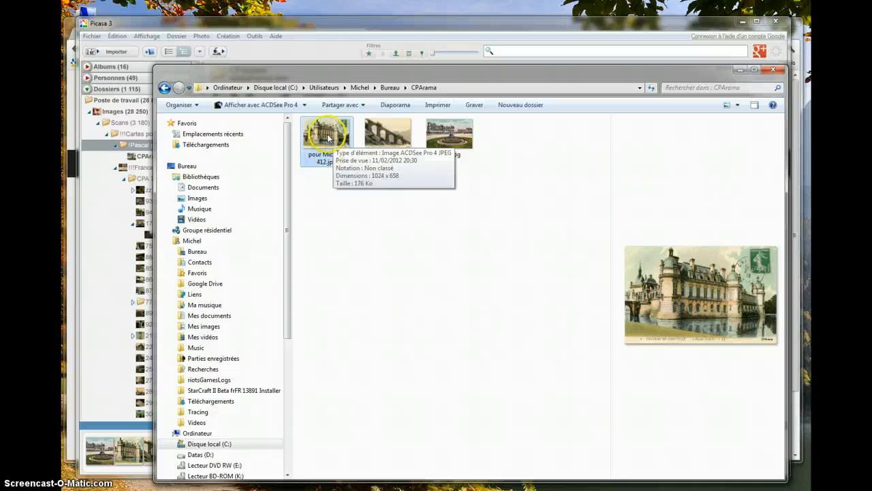
pyautogui.doubleClick(328, 138)
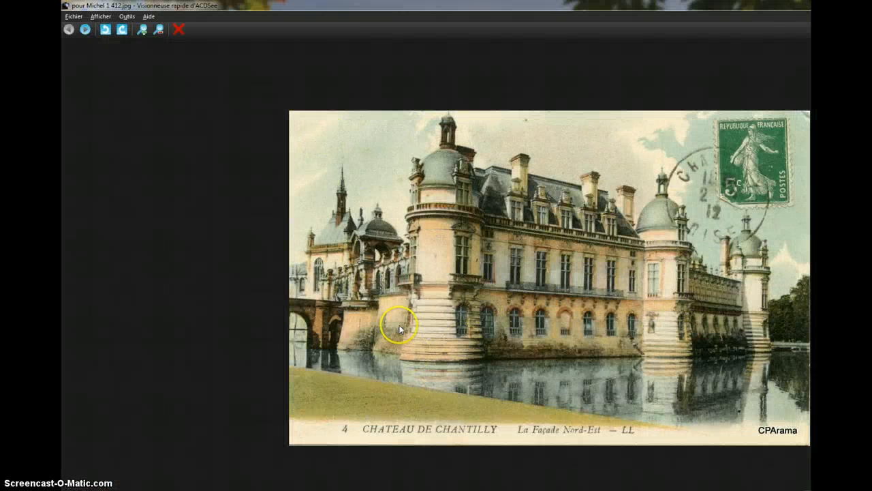
pyautogui.press('Escape')
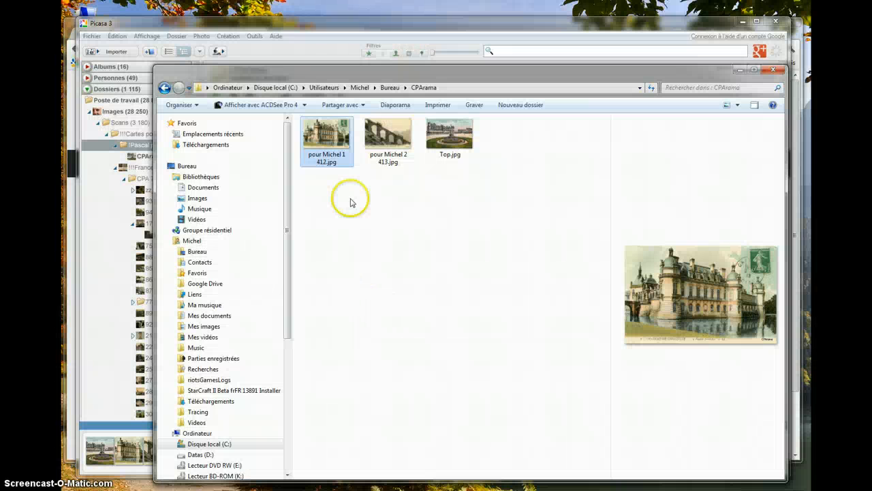
pyautogui.click(326, 162)
pyautogui.write('ch')
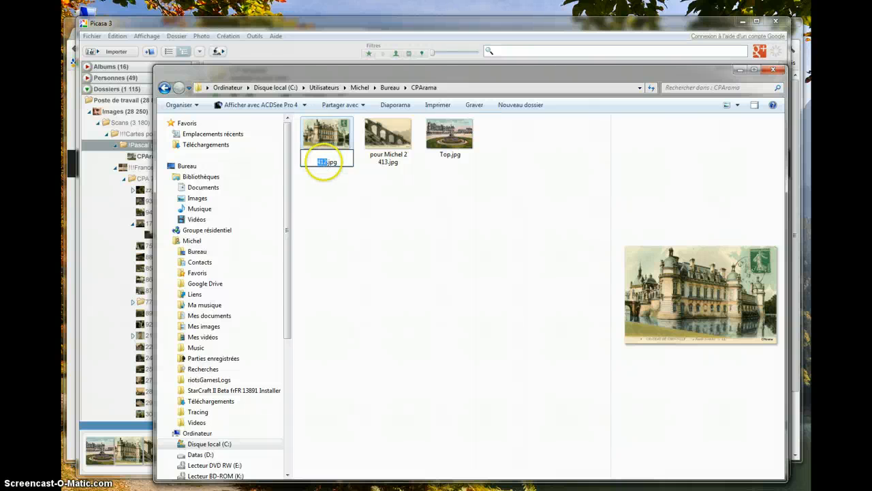
pyautogui.write('ateau')
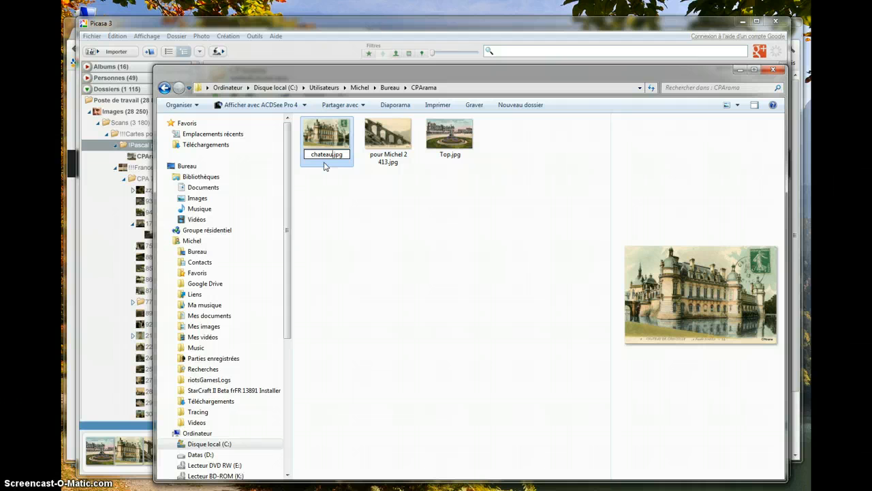
pyautogui.write('-')
pyautogui.write('de')
pyautogui.write('-chantilly')
pyautogui.write('ly')
# Step: View the exported Lourdes viaduct image at full size and rename its file lourdes-funiculaire.jpg
pyautogui.click(385, 135)
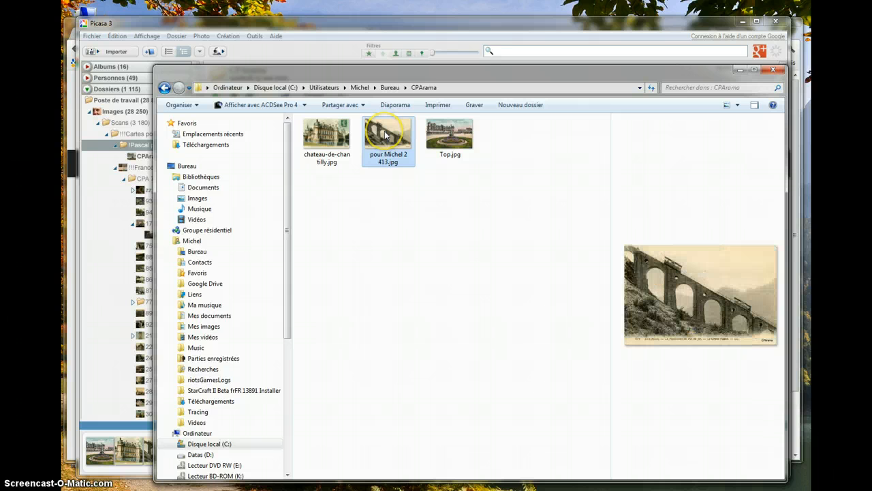
pyautogui.doubleClick(385, 134)
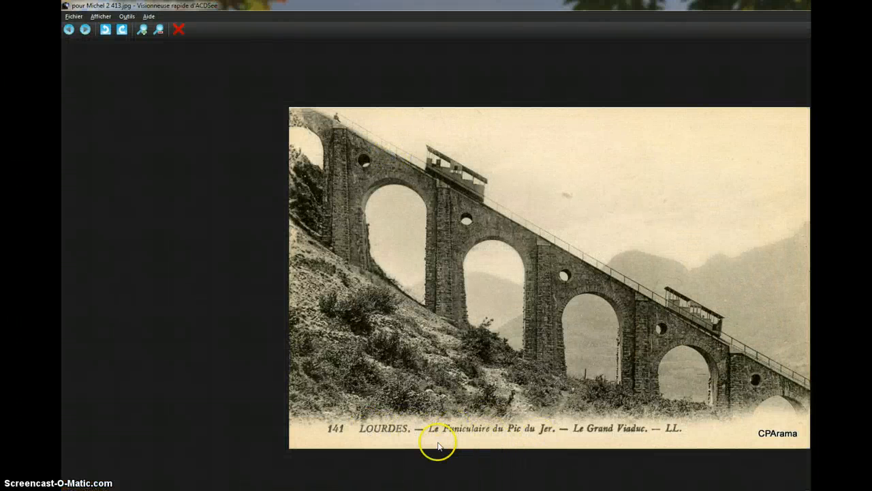
pyautogui.press('Escape')
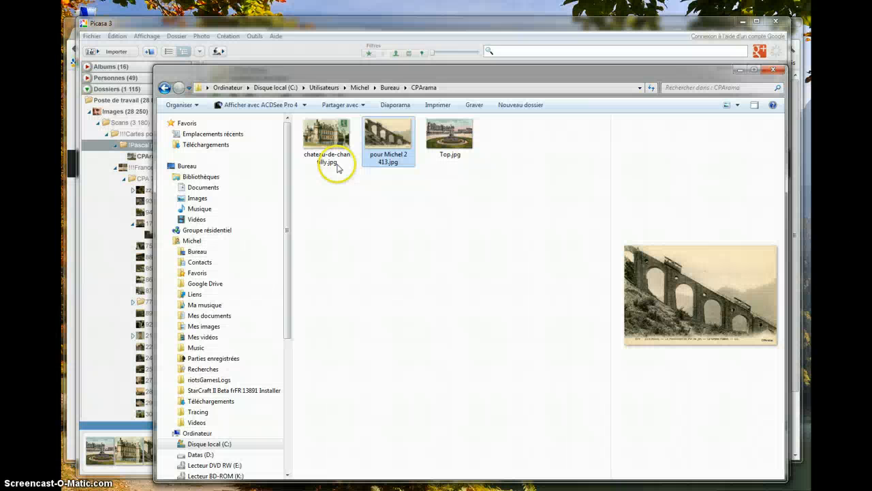
pyautogui.click(384, 157)
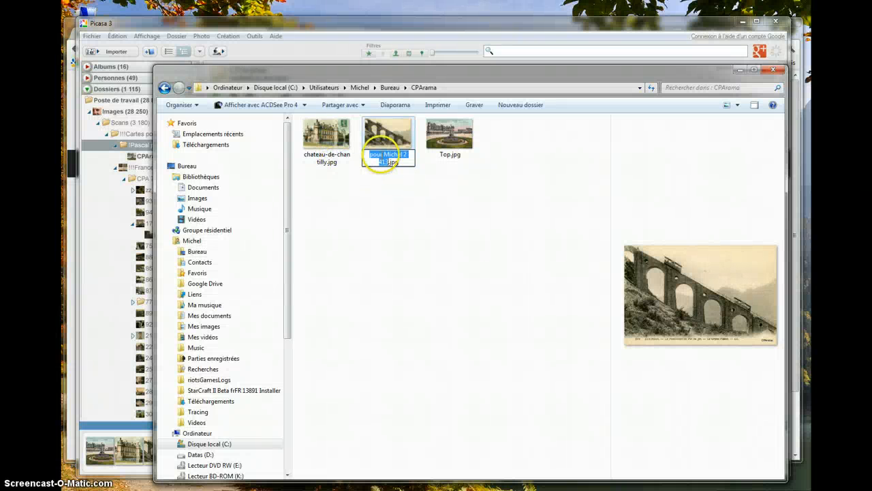
pyautogui.write('lourdes')
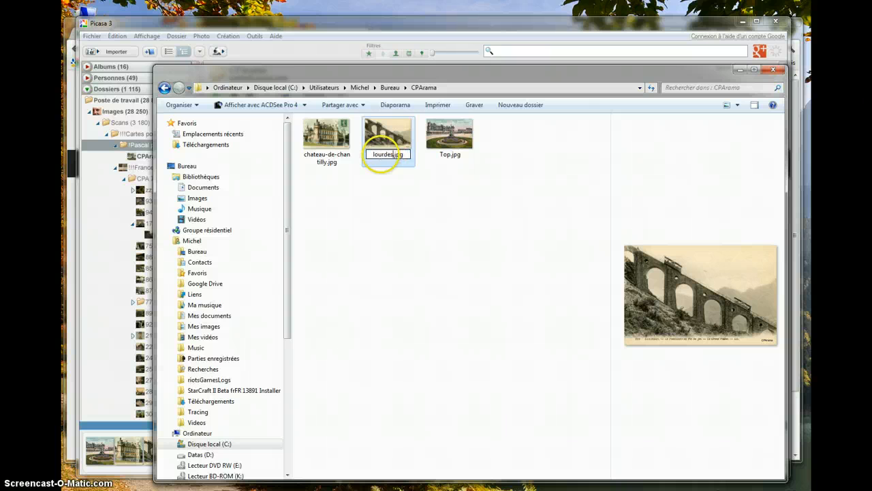
pyautogui.write('-fun')
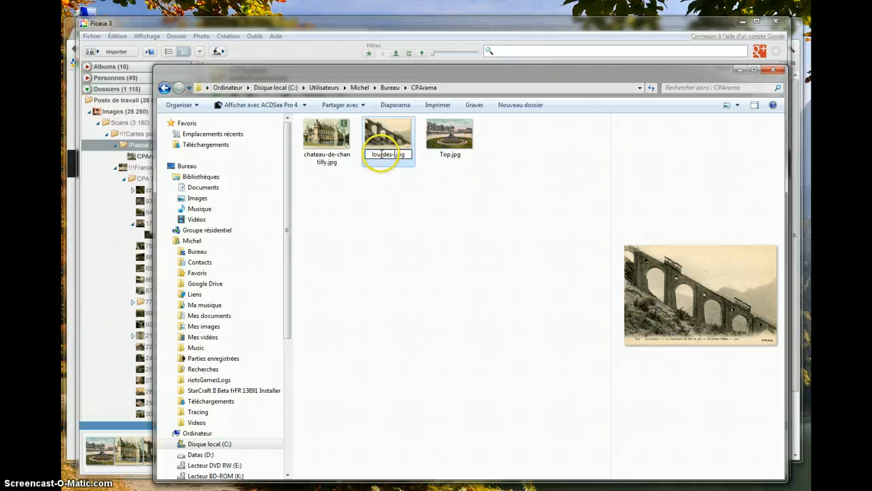
pyautogui.write('iculaire')
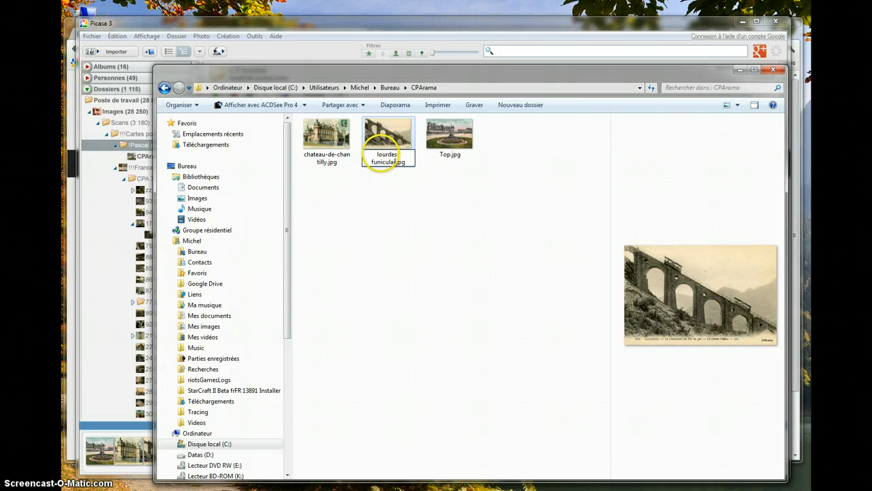
pyautogui.press('Return')
# Step: View the exported image Top.jpg at full size to read the postcard's caption, and close the viewer
pyautogui.click(453, 144)
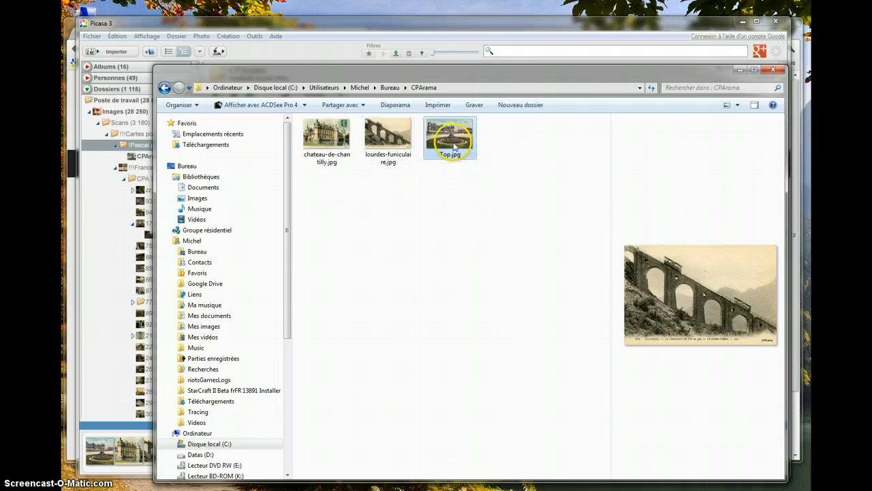
pyautogui.doubleClick(454, 146)
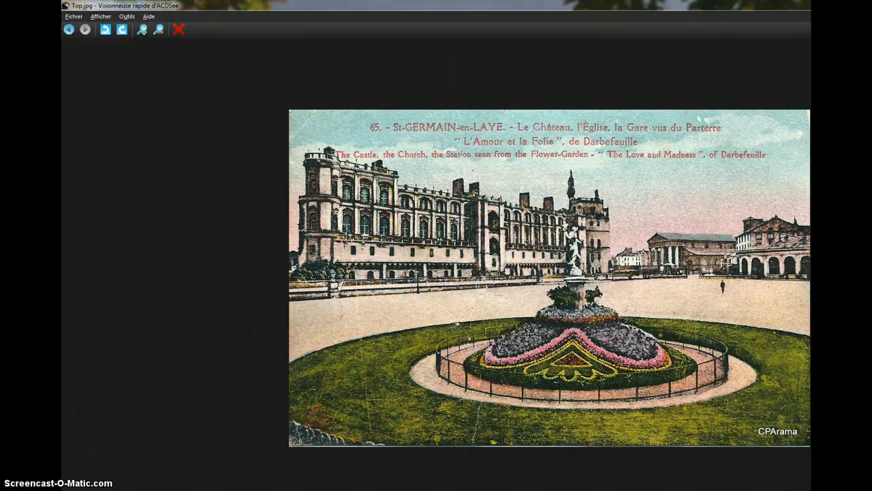
pyautogui.press('Escape')
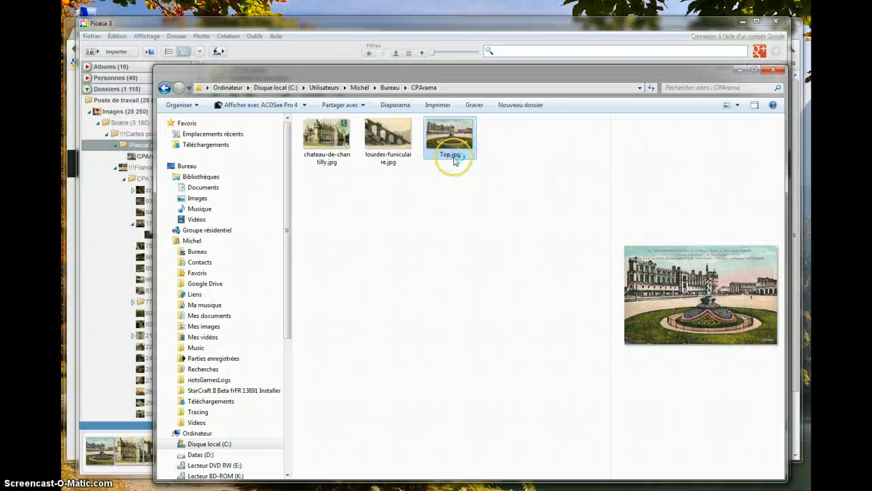
# Step: Rename the file Top.jpg in the CPArama folder as saint-germain-en-laye.jpg, closing the ACDSee window that interrupts the renaming
pyautogui.click(452, 155)
pyautogui.write('s')
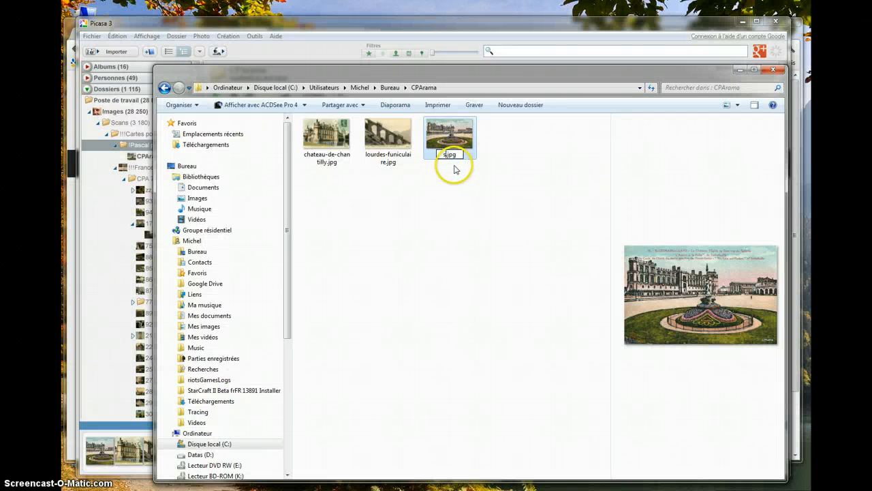
pyautogui.write('aint')
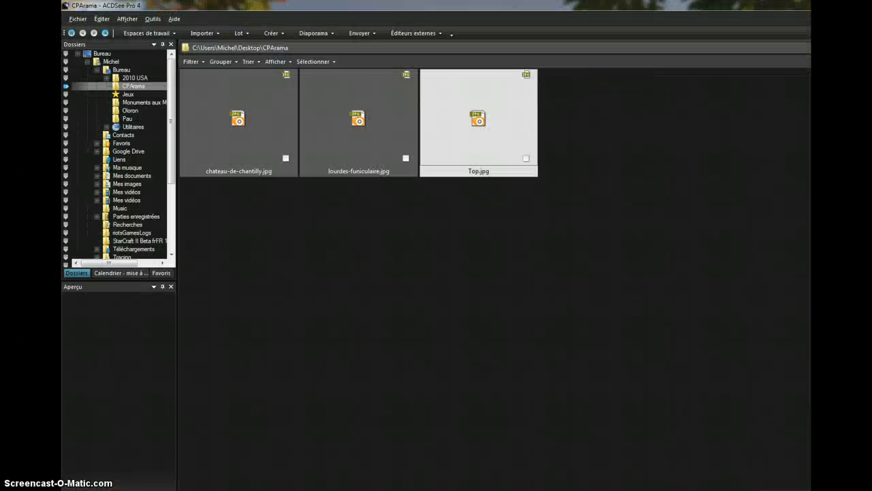
pyautogui.hotkey('alt', 'F4')
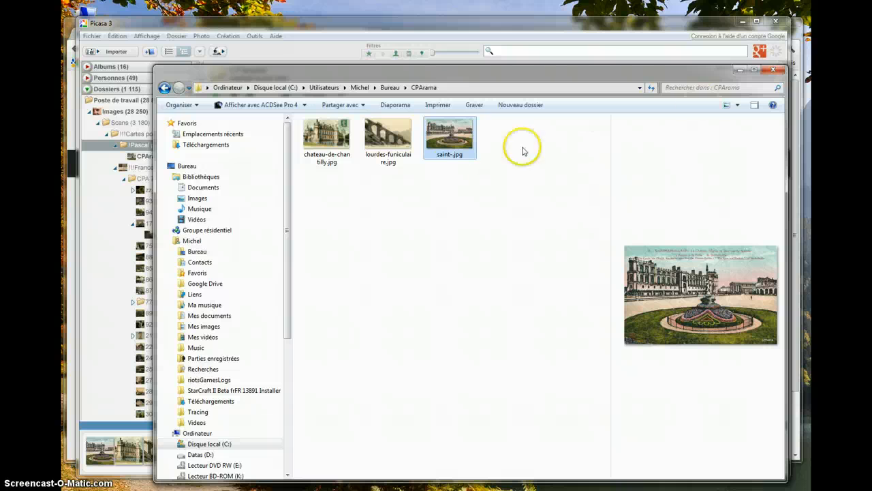
pyautogui.click(449, 155)
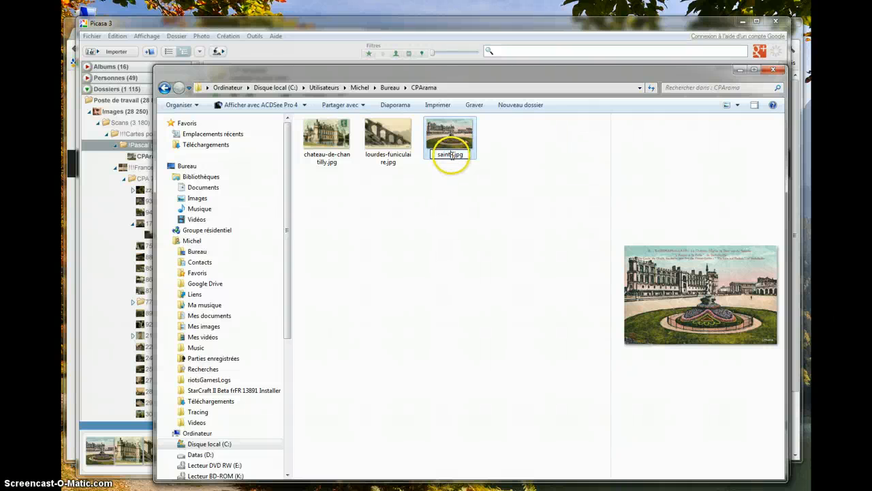
pyautogui.write('germain')
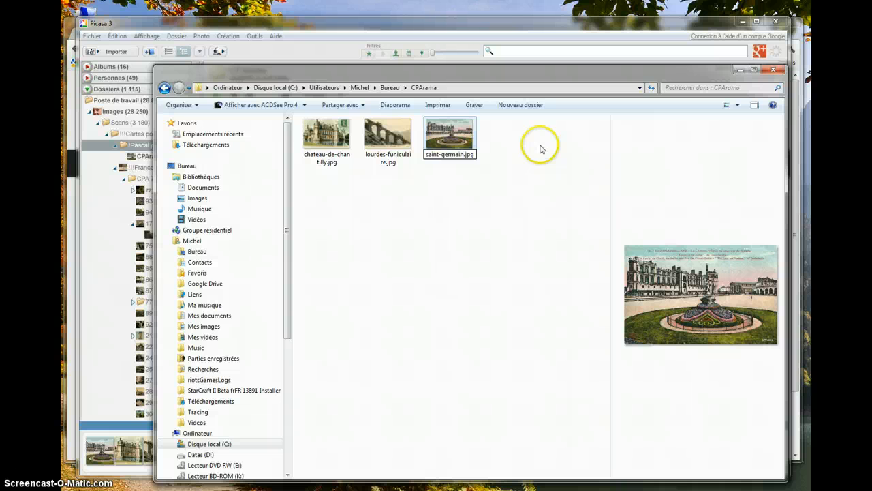
pyautogui.write('-en-')
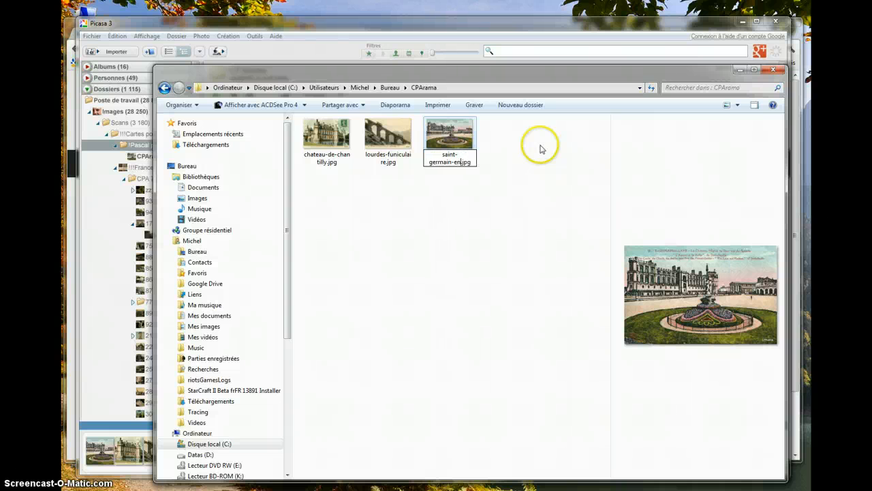
pyautogui.write('laye')
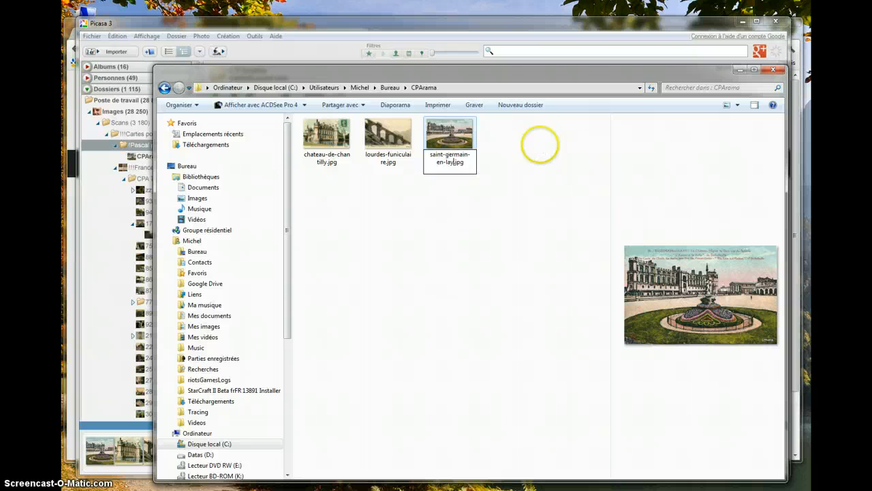
pyautogui.press('Return')
pyautogui.click(430, 281)
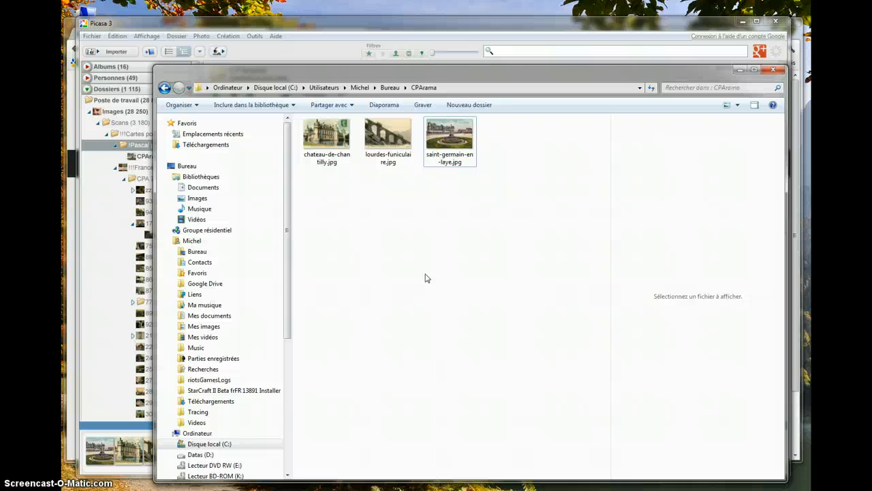
pyautogui.moveTo(420, 75); pyautogui.dragTo(385, 67)
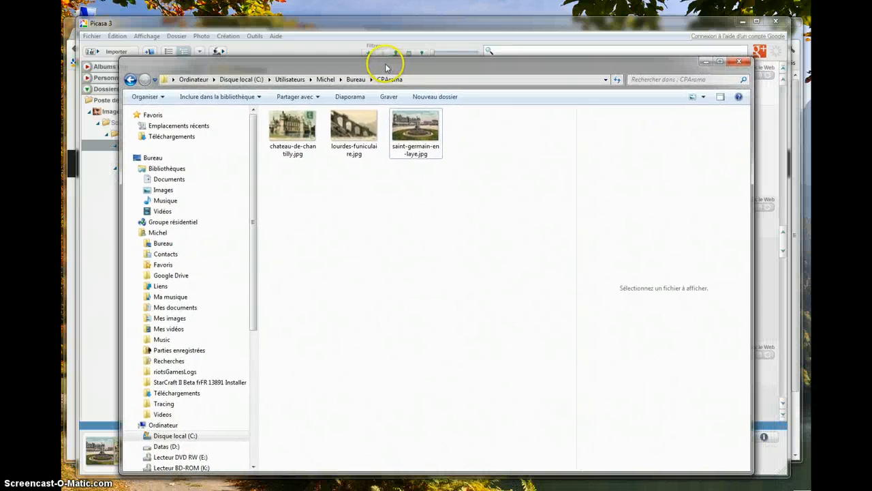